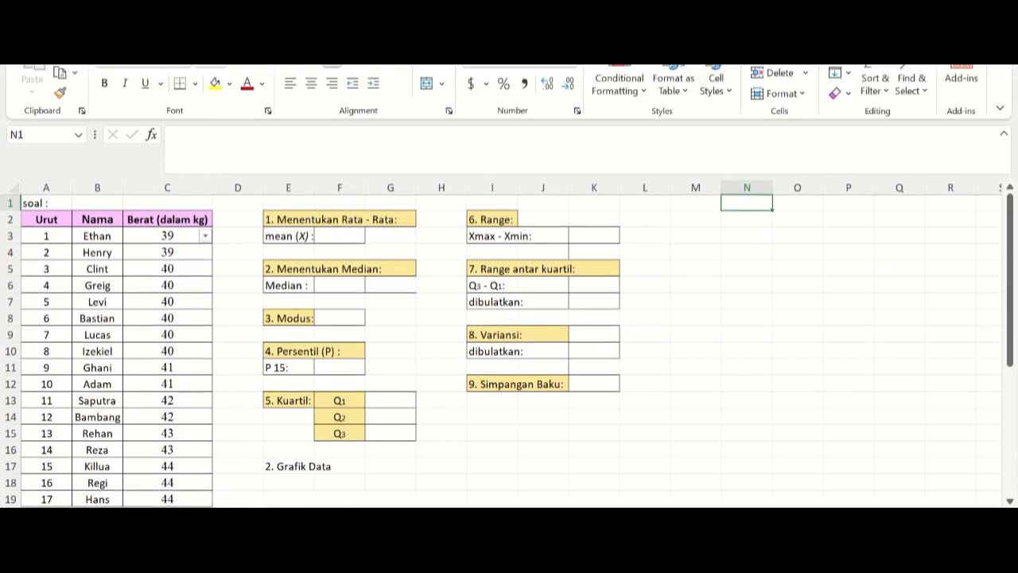
Step: Calculate the mean weight in F3 by dividing the sum of C3:C32 by 30: =SUM(C3:C32)/30
click(340, 236)
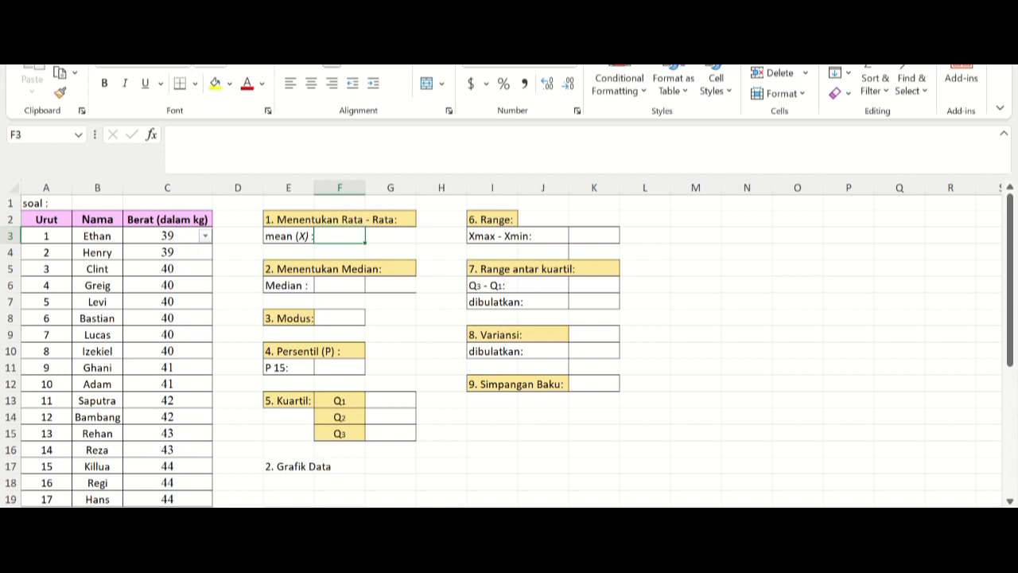
text(=)
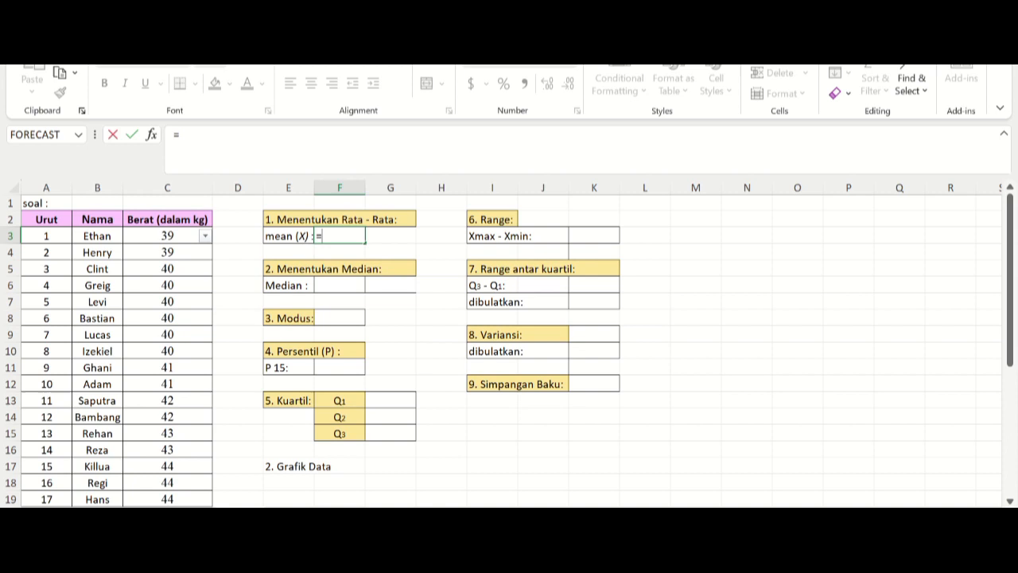
text(sum)
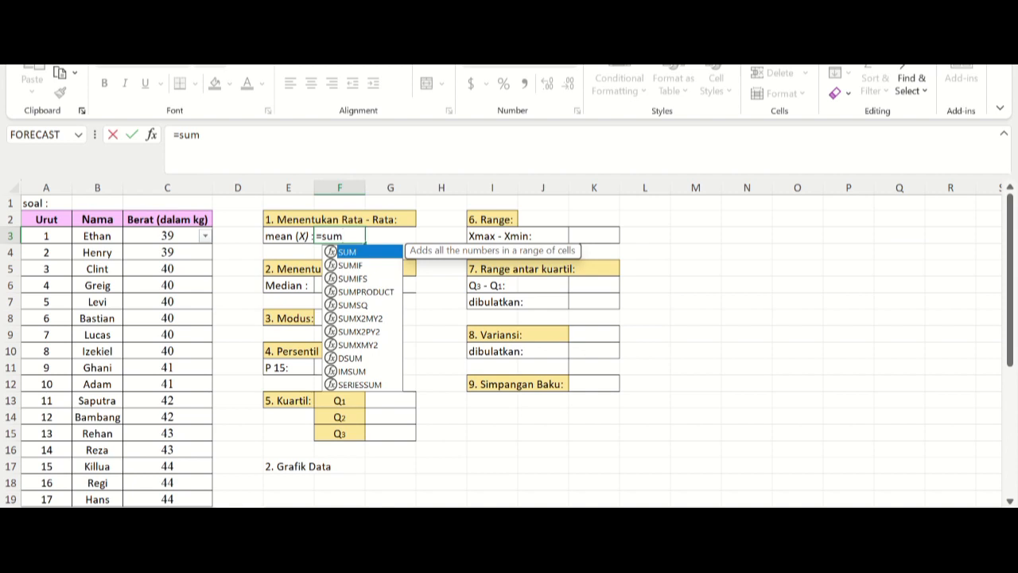
key(Tab)
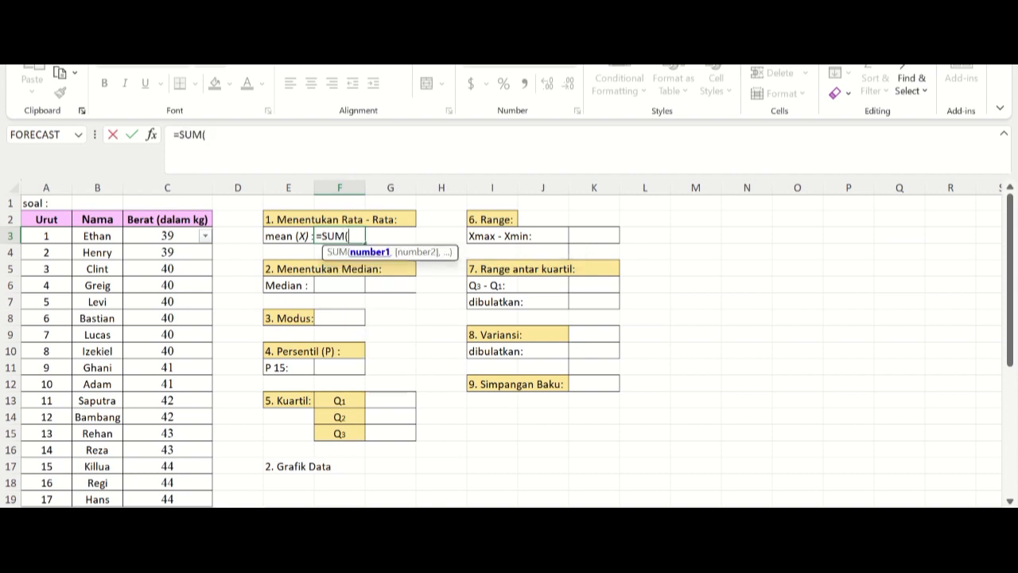
drag(167, 235, 167, 469)
scroll(167, 469, up, 5)
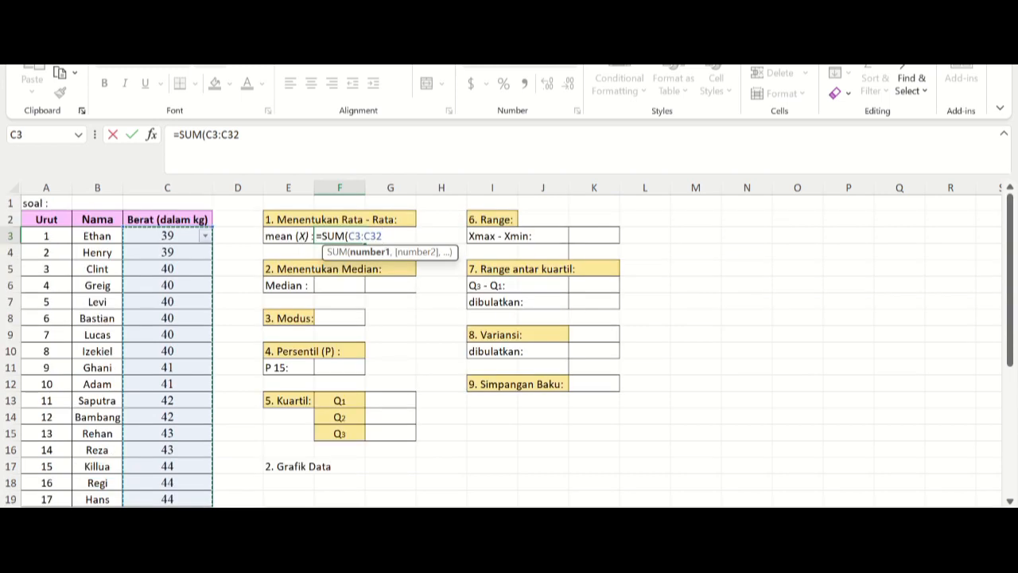
text())
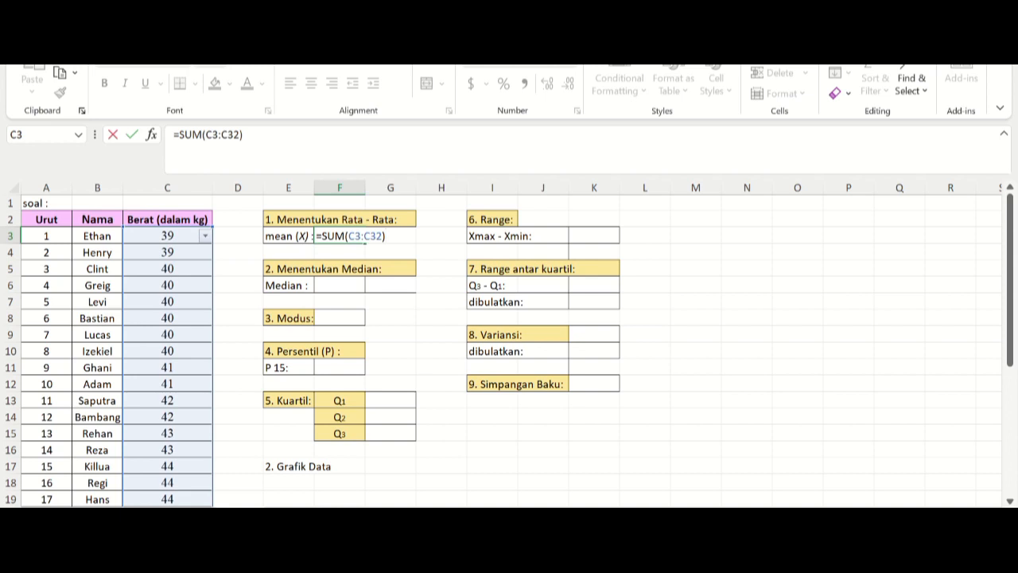
text(/30)
key(Return)
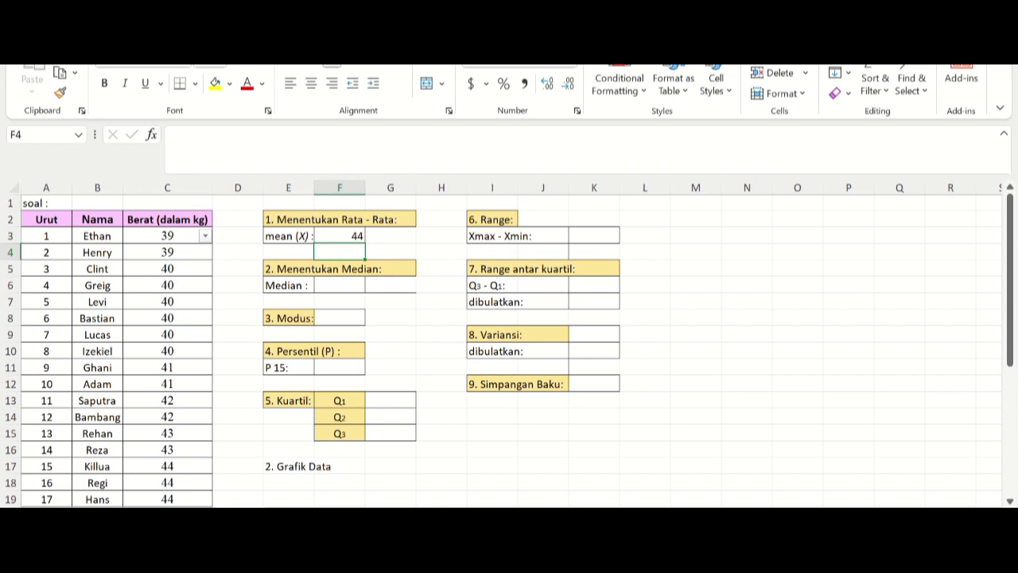
Step: Calculate the mean weight again in F4 with the AVERAGE function: =AVERAGE(C3:C32)
text(=)
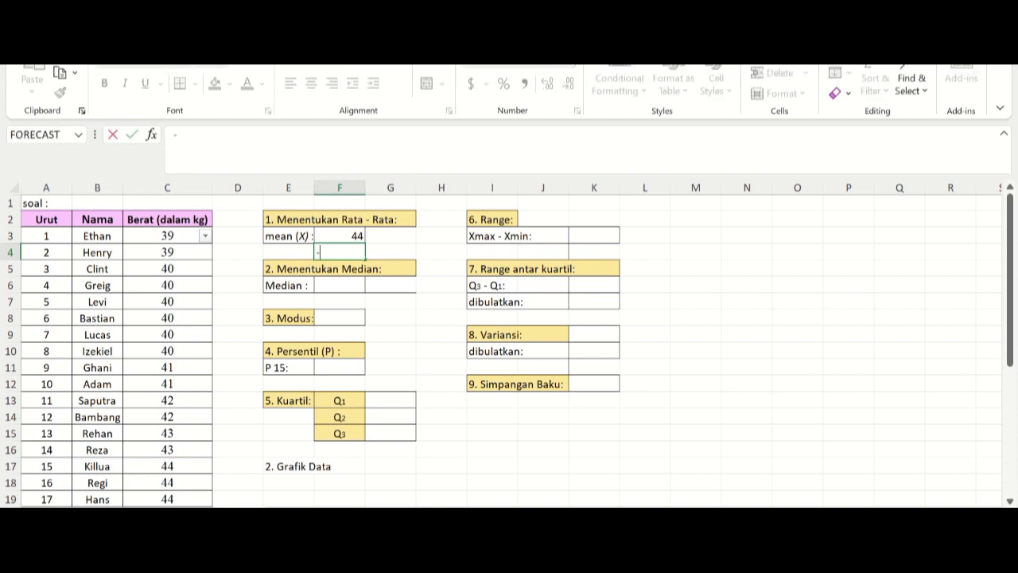
key(Escape)
text(=avr)
key(BackSpace)
text(era)
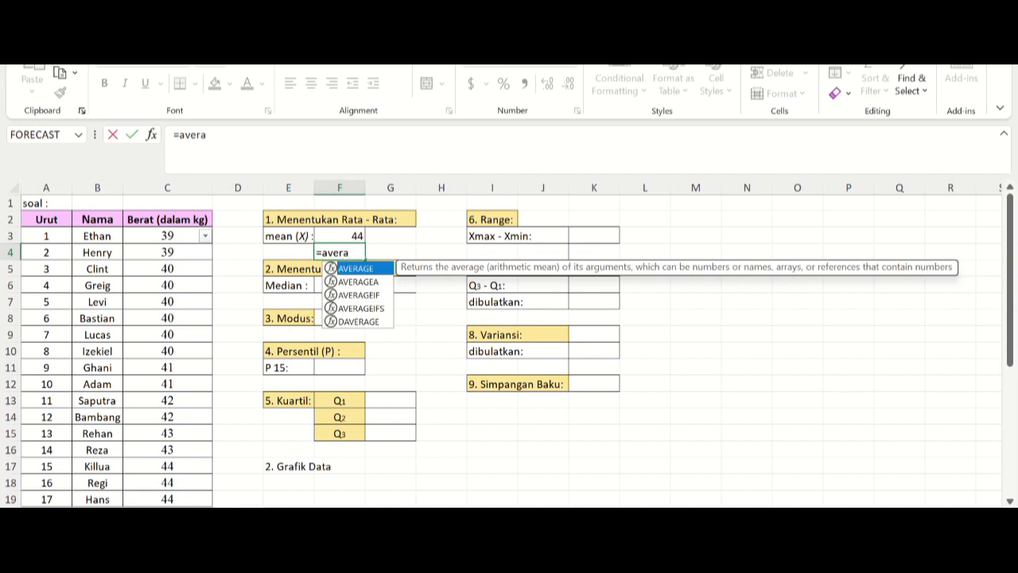
key(Tab)
drag(167, 236, 167, 468)
scroll(167, 468, up, 5)
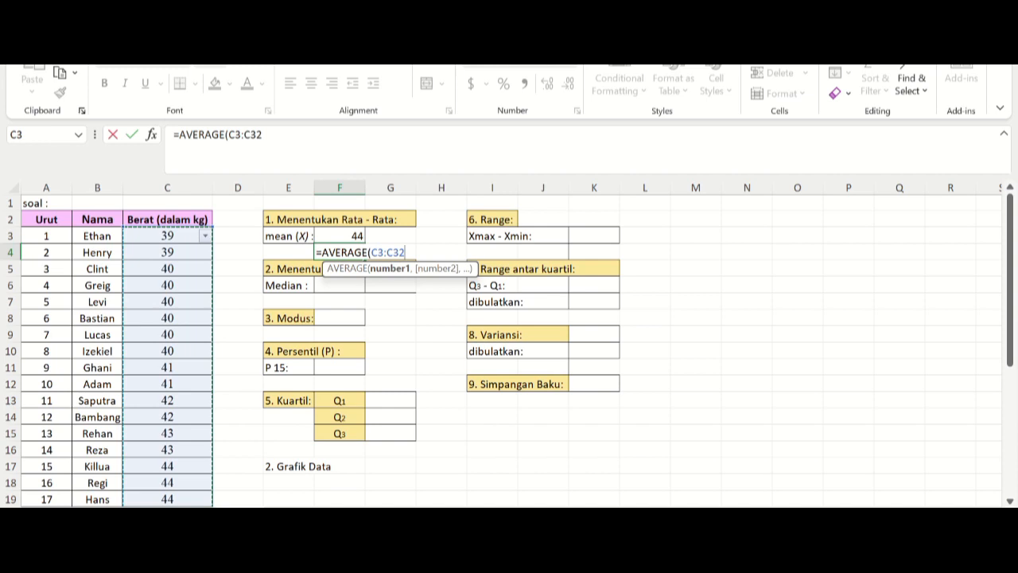
text())
key(Return)
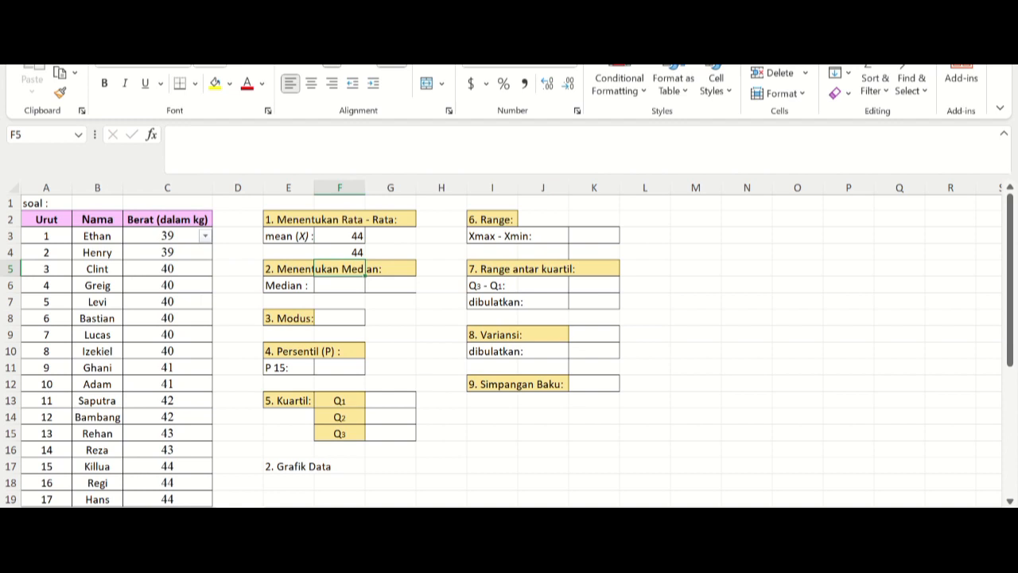
Step: Calculate the median weight in F6 with the formula =MEDIAN(C3:C32)
click(340, 285)
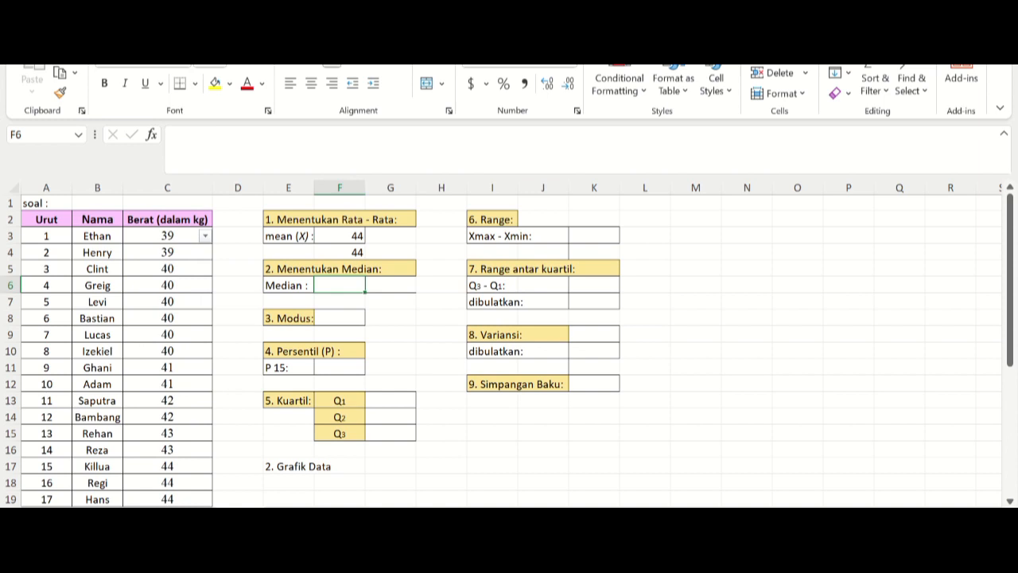
text(=)
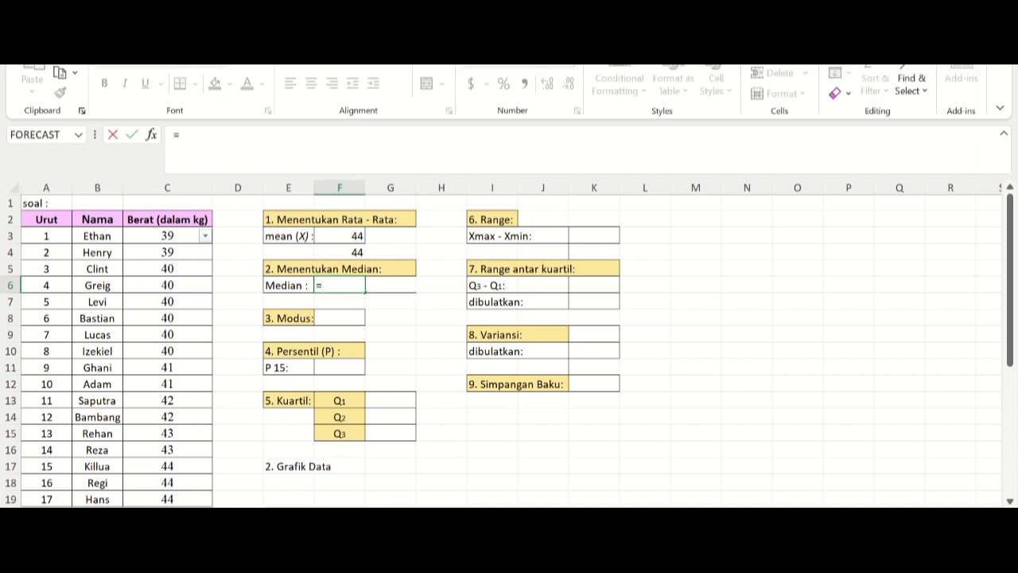
text(med)
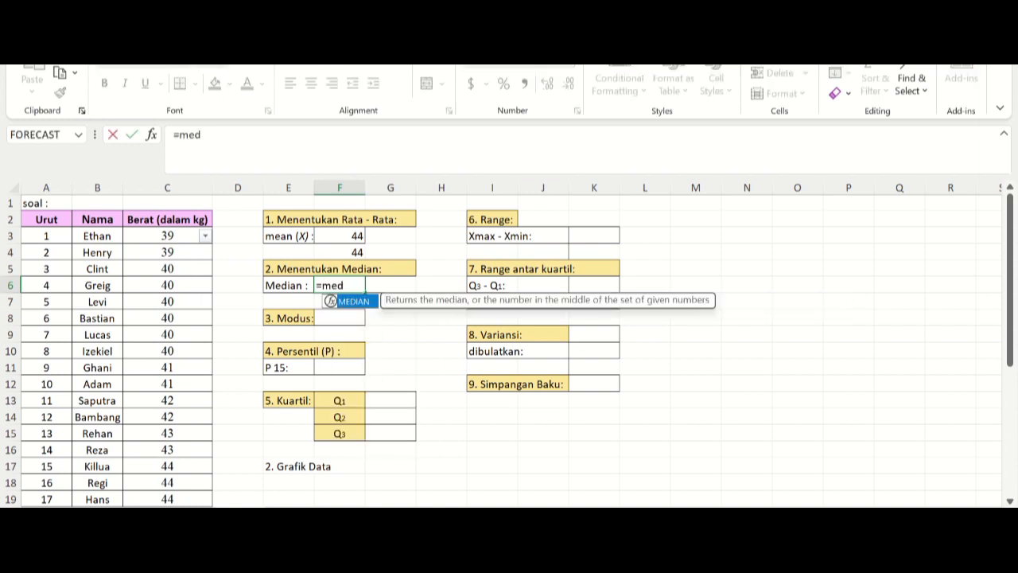
key(Tab)
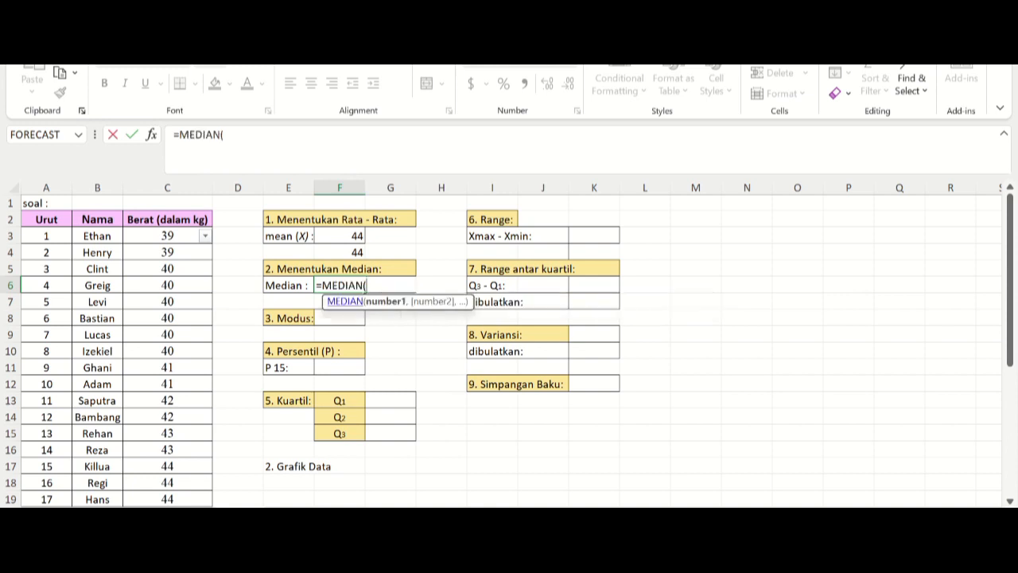
drag(167, 235, 167, 468)
scroll(501, 350, up, 5)
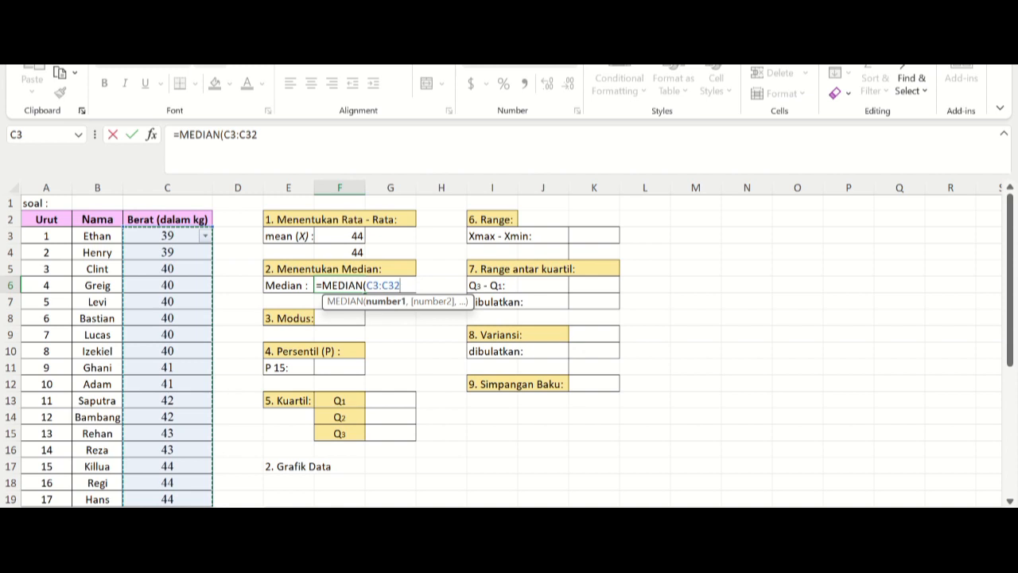
text())
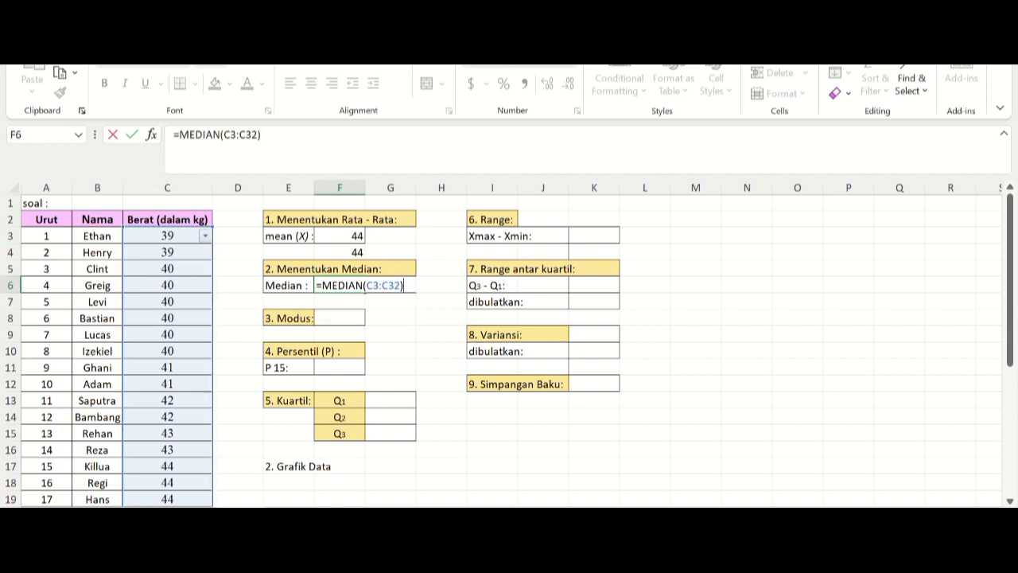
key(Return)
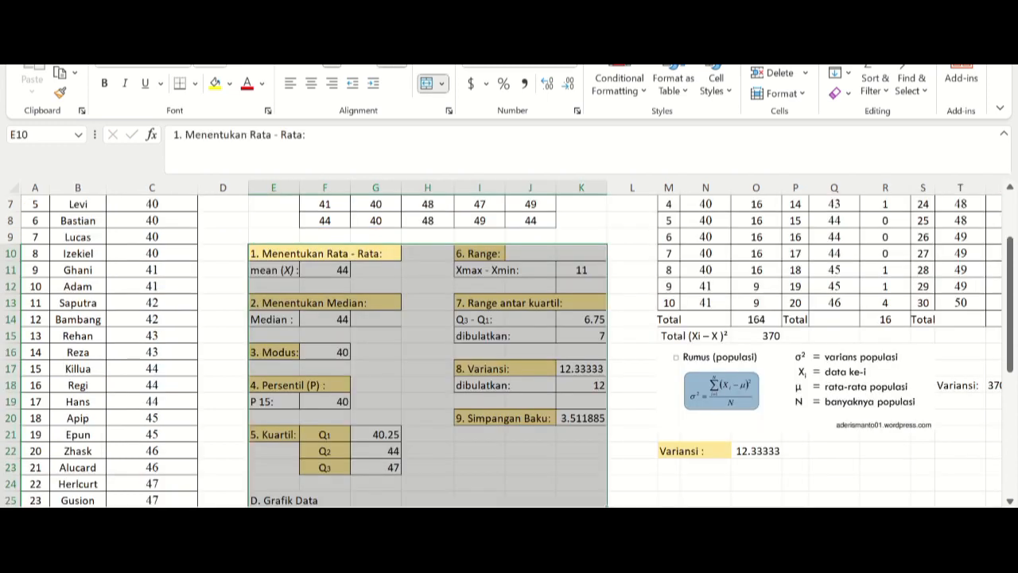
Step: Copy the blue-headed Data table (F2:J8) from the sheet with the worked answers into the exercise sheet, starting at M4
scroll(509, 343, up, 2)
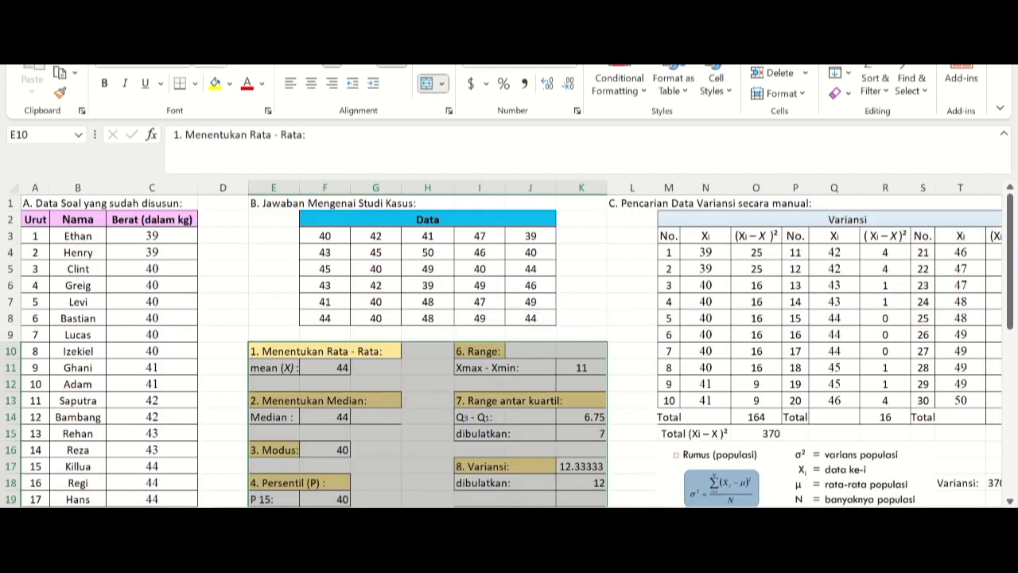
drag(469, 220, 480, 320)
right_click(525, 286)
click(567, 40)
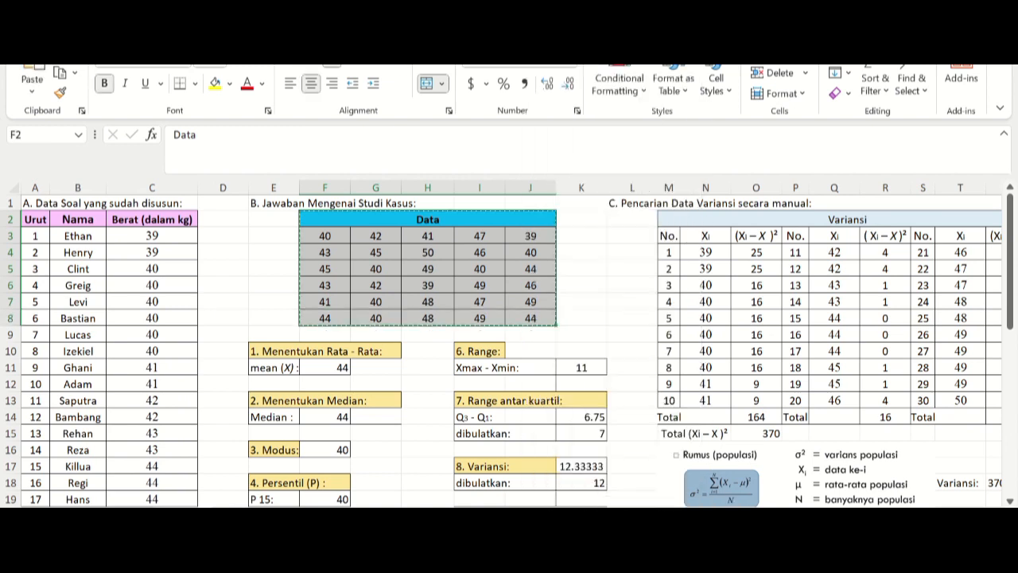
key(ctrl+Page_Down)
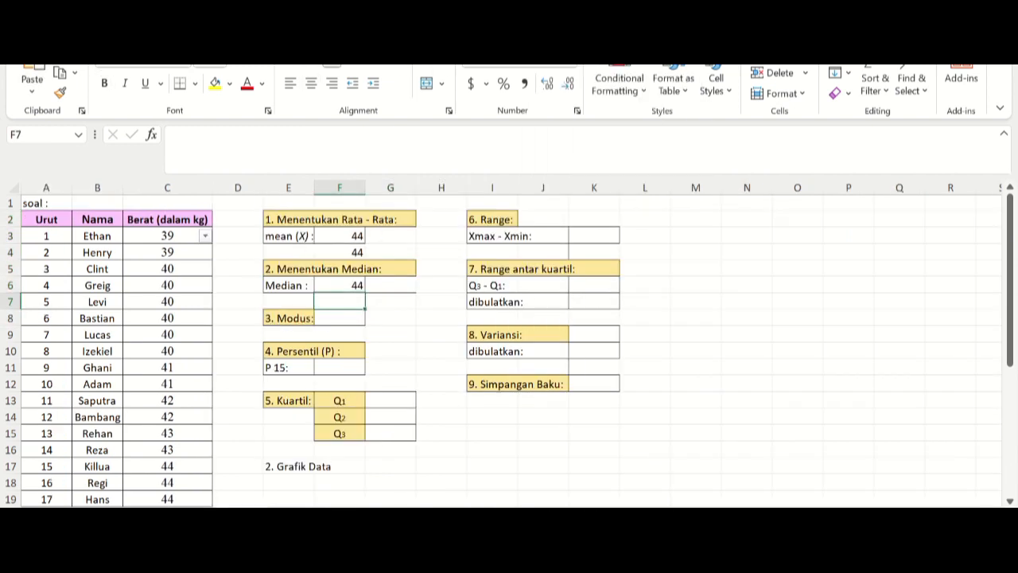
right_click(712, 252)
click(753, 151)
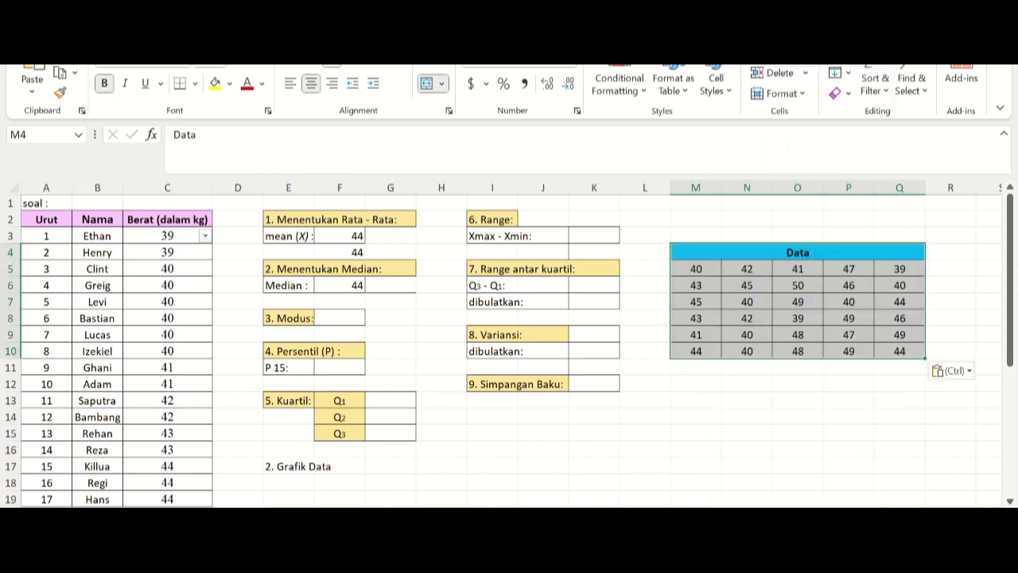
click(798, 236)
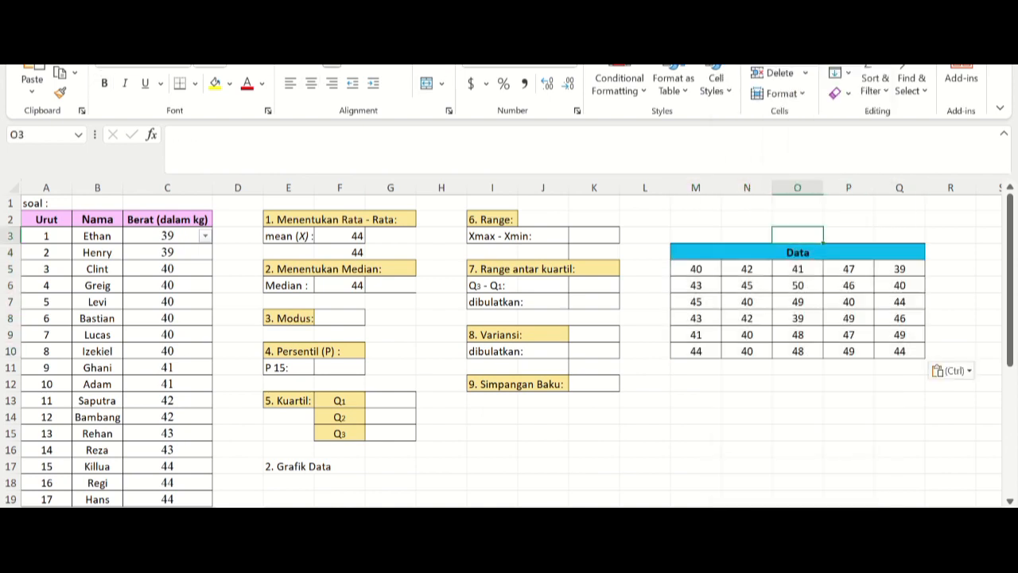
click(696, 269)
Step: Calculate the median of the unsorted Data table in F7 with the formula =MEDIAN(M5:Q10)
click(339, 302)
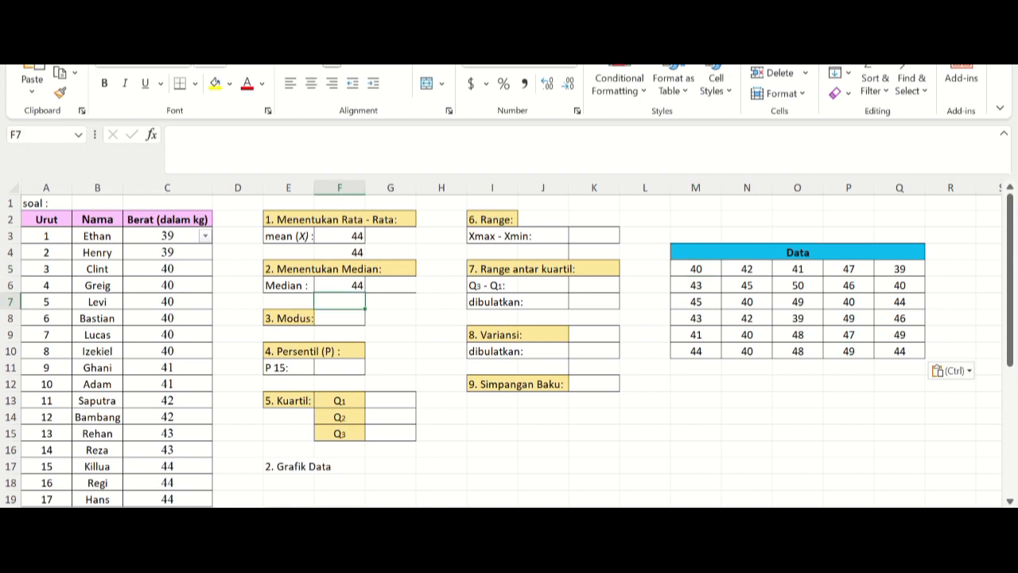
text(=)
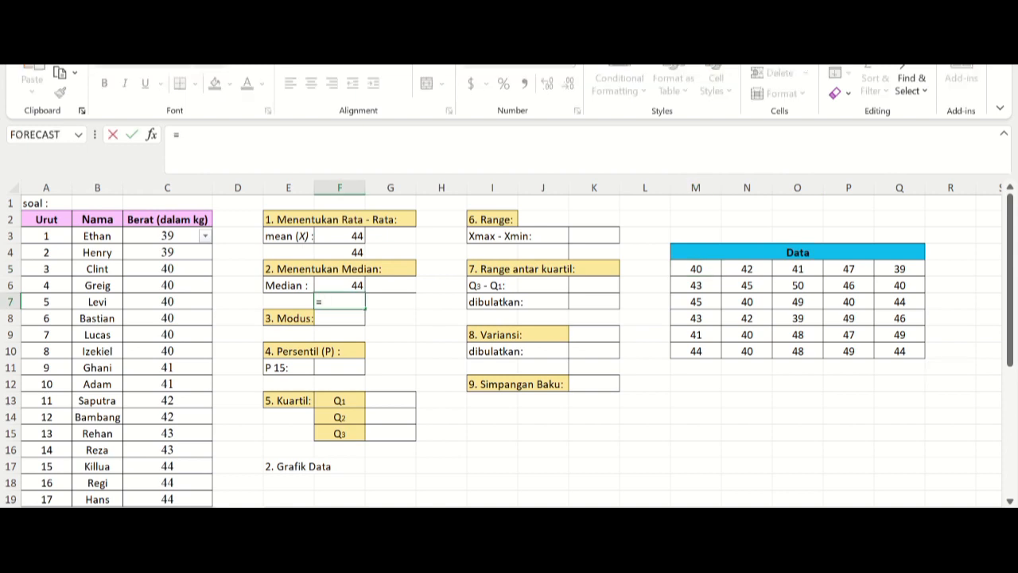
text(median)
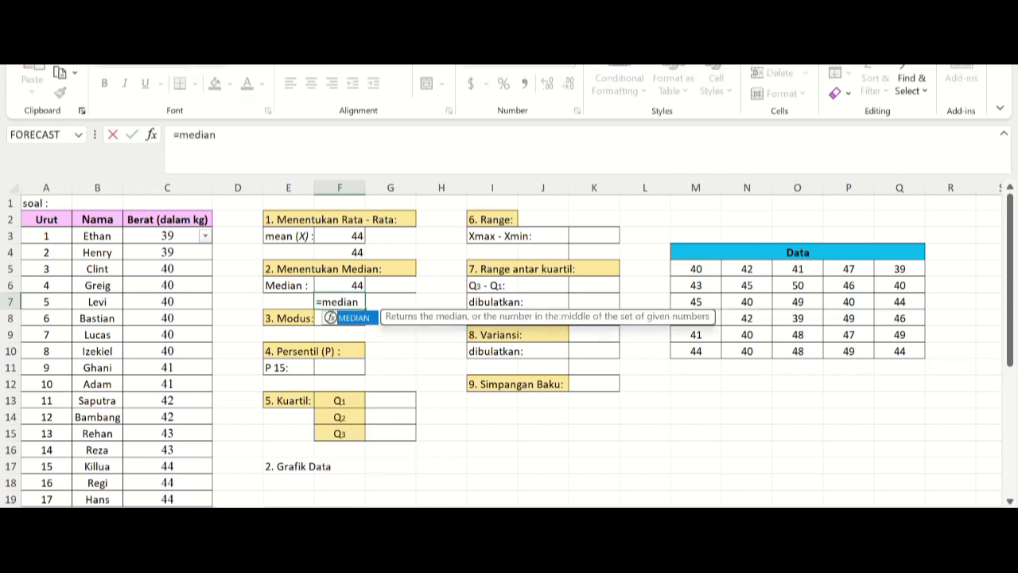
key(Tab)
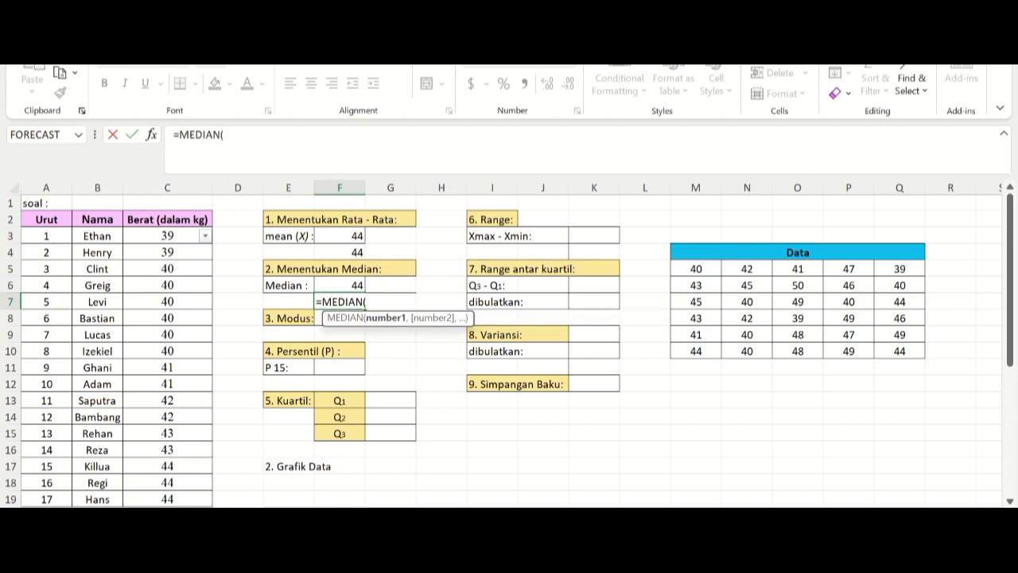
drag(696, 269, 899, 351)
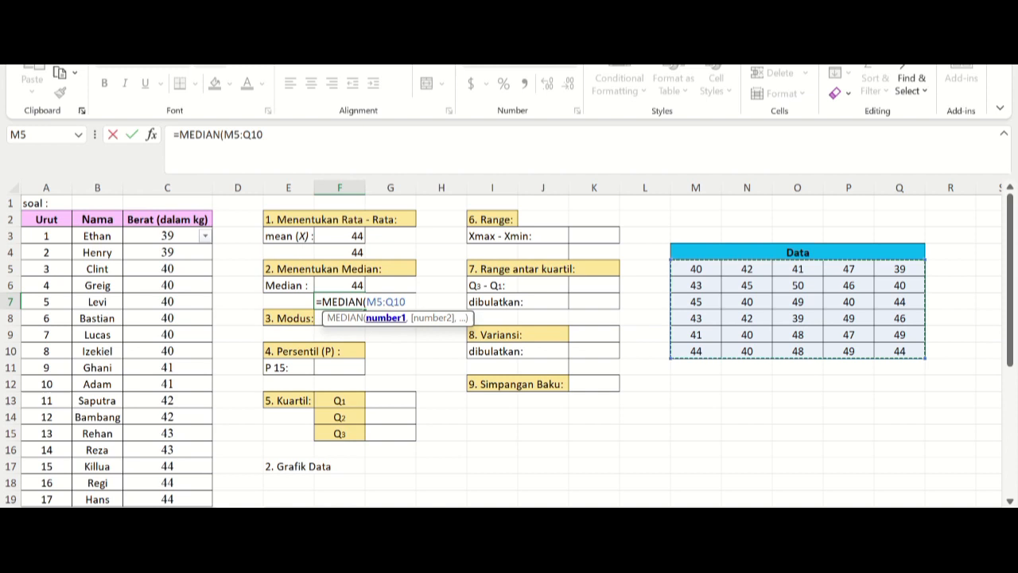
text())
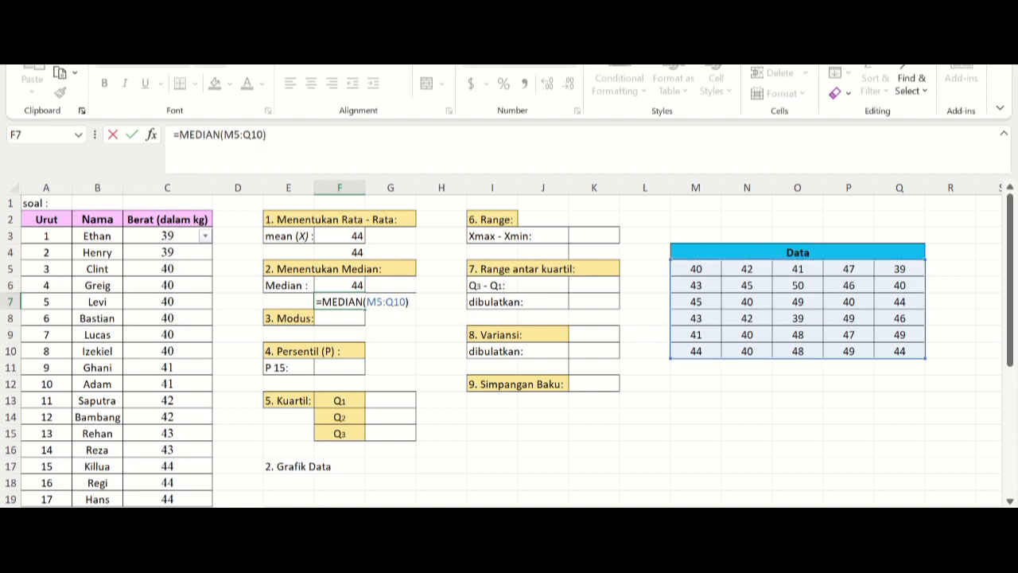
key(Return)
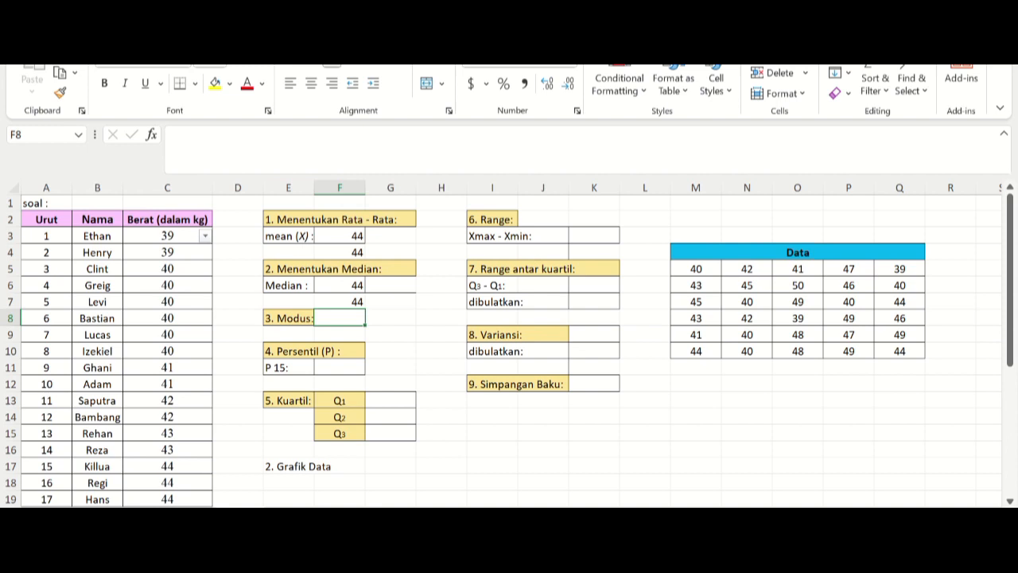
Step: Calculate the mode of the Data table in F8 with the formula =MODE(M5:Q10)
text(=)
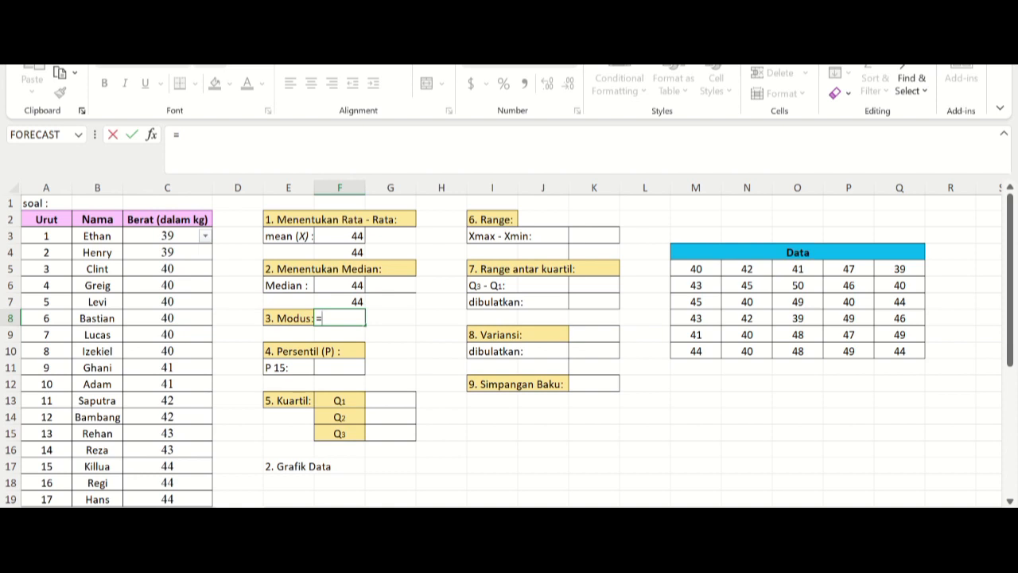
text(mod)
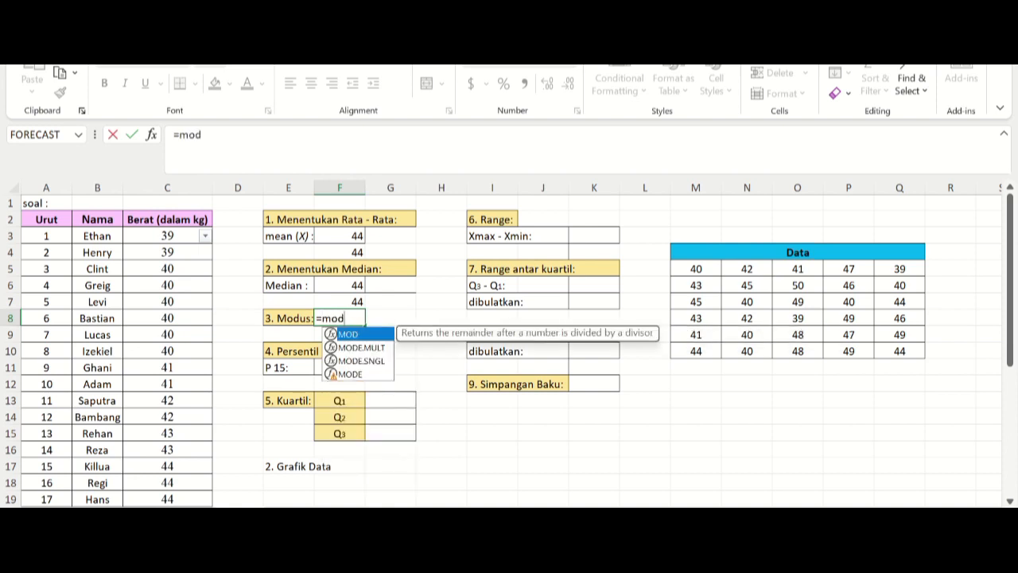
key(Down)
key(Down)
key(Down)
key(Tab)
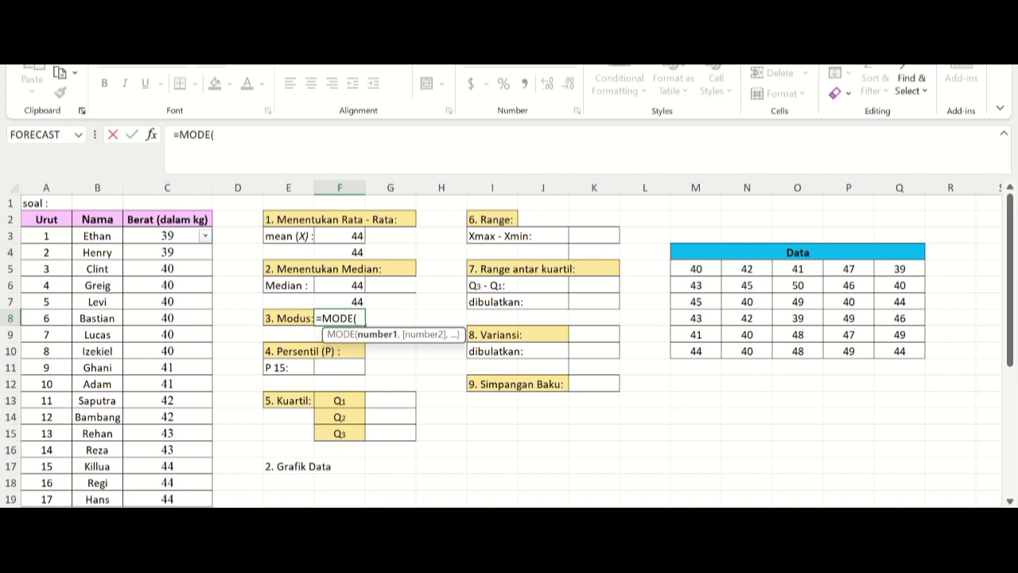
drag(696, 269, 915, 355)
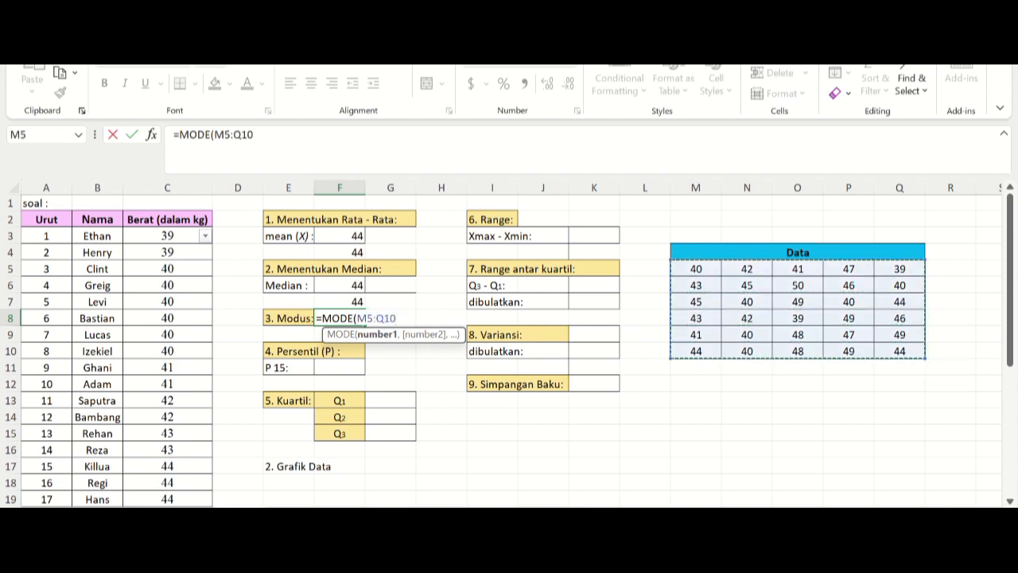
text())
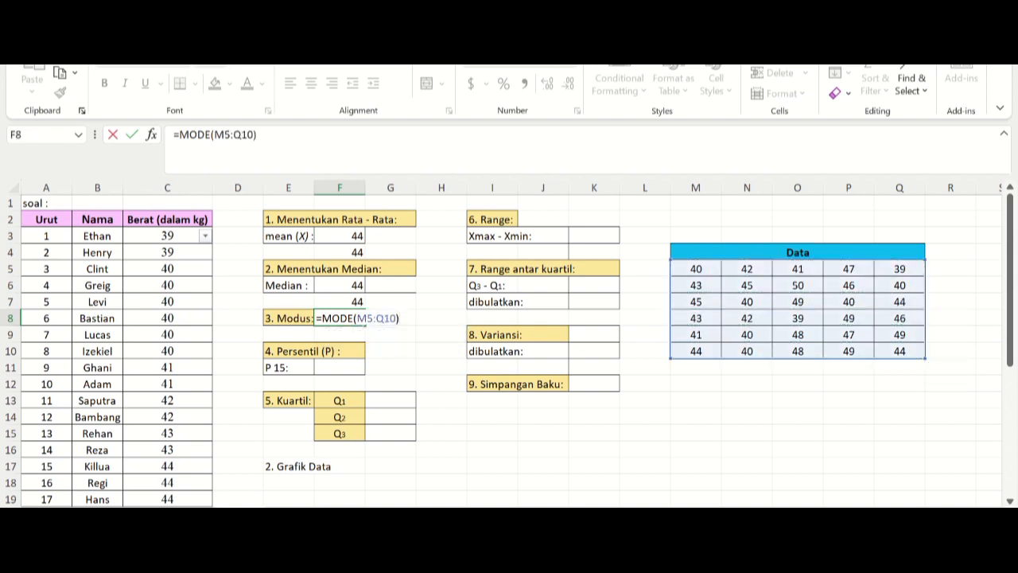
key(Return)
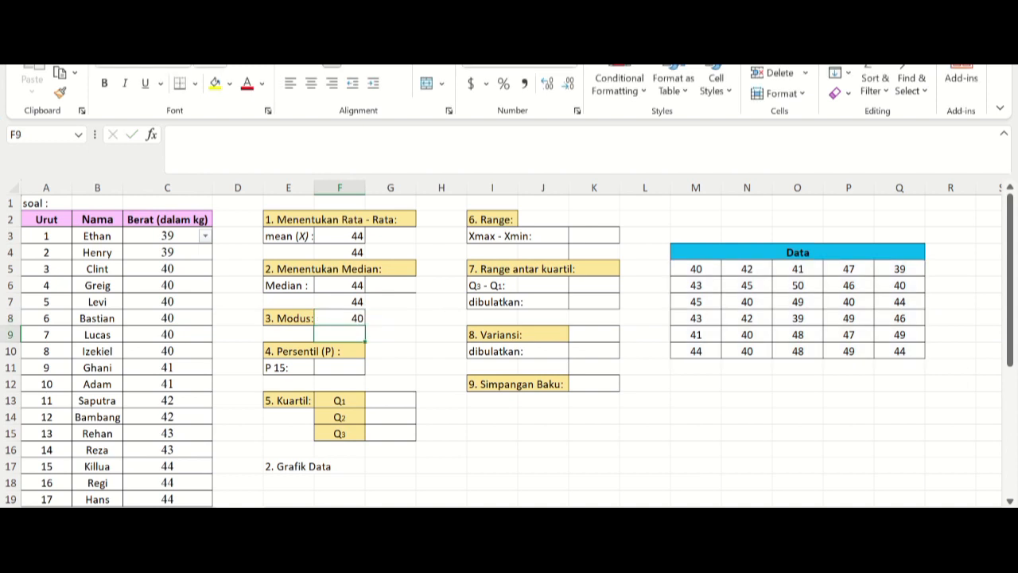
Step: Calculate the 15th percentile of the Data table in F11 with the formula =PERCENTILE(M5:Q10,15/100)
click(339, 368)
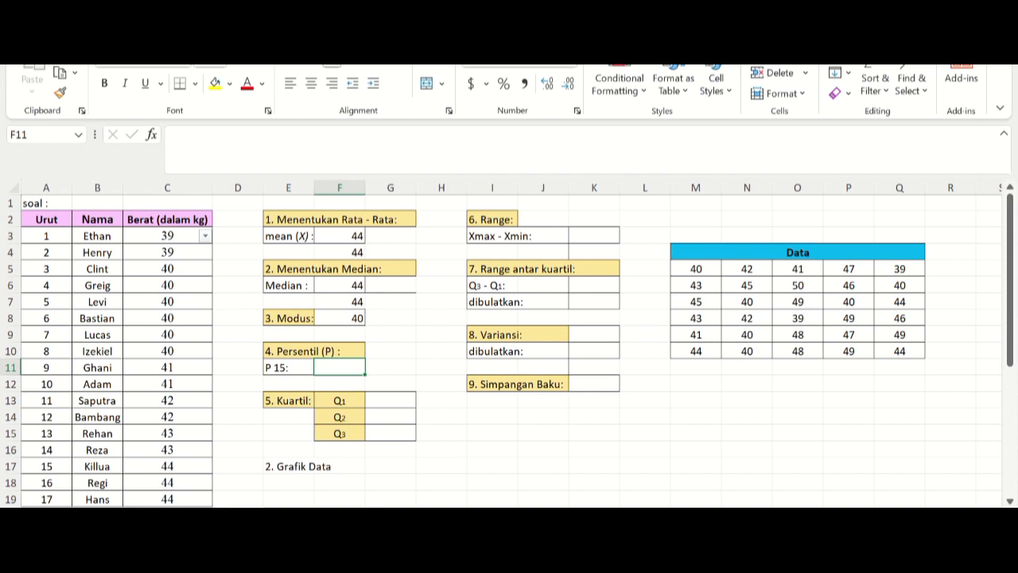
text(=)
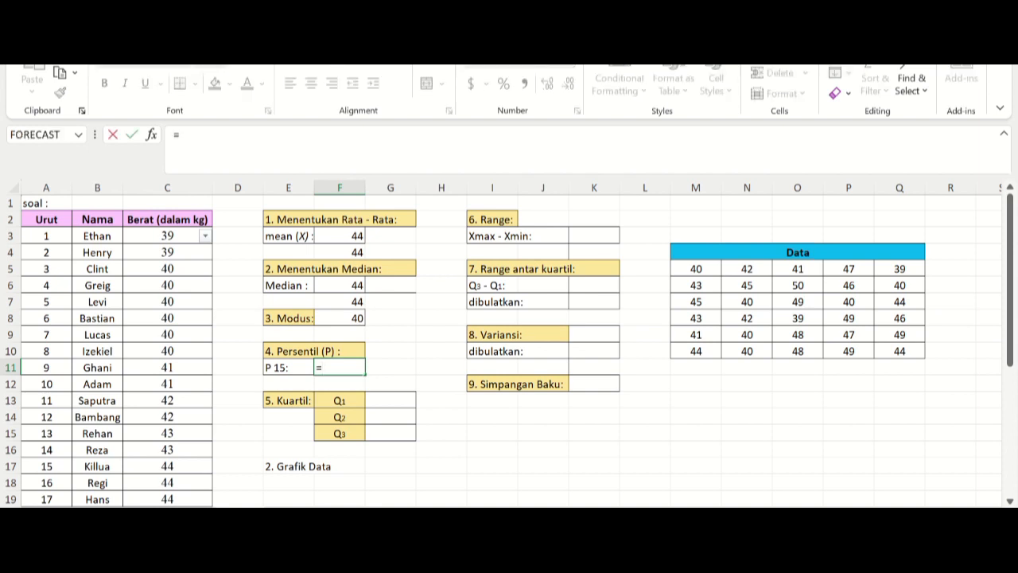
text(per)
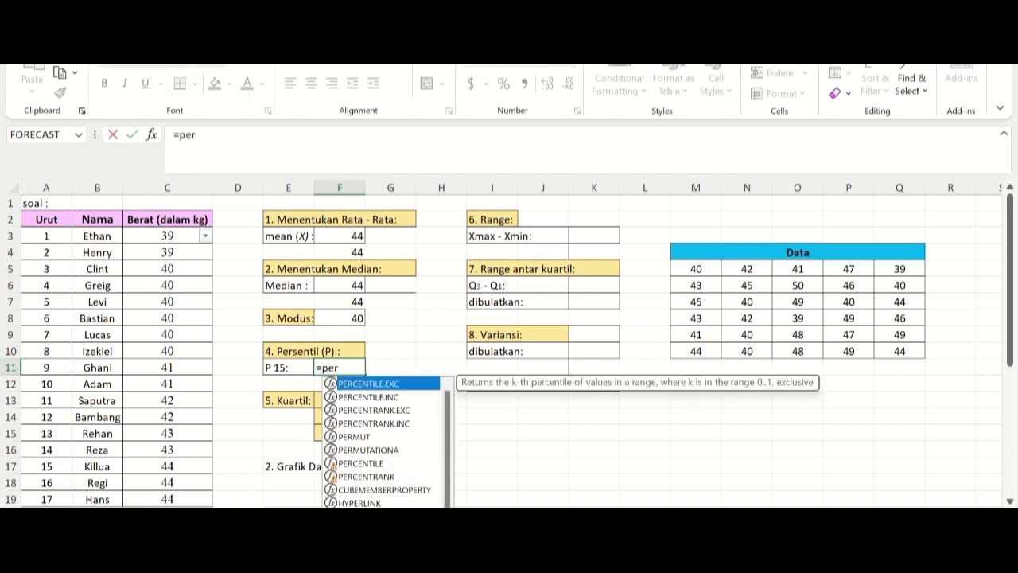
text(c)
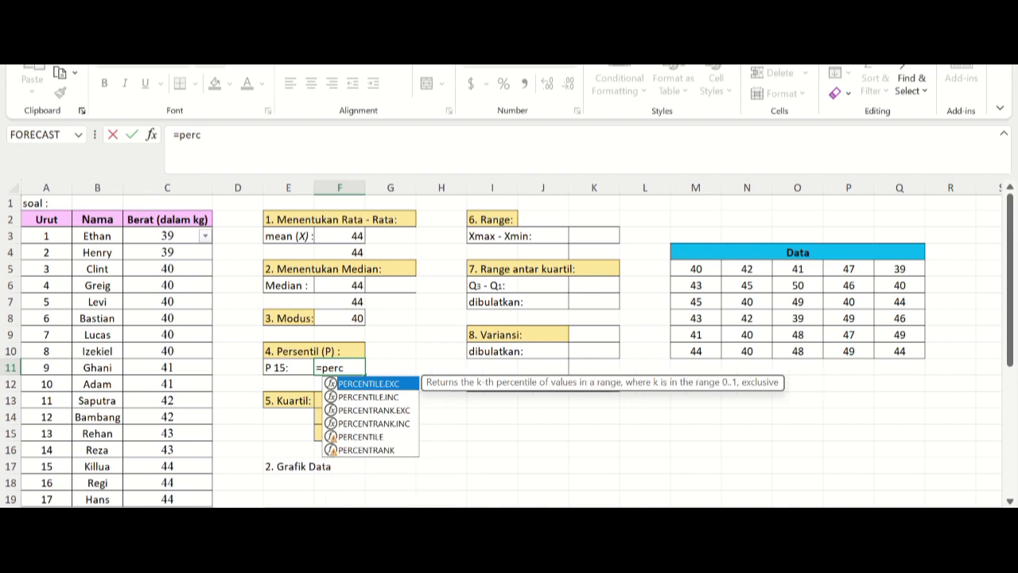
text(ent)
key(Down)
key(Down)
key(Down)
key(Down)
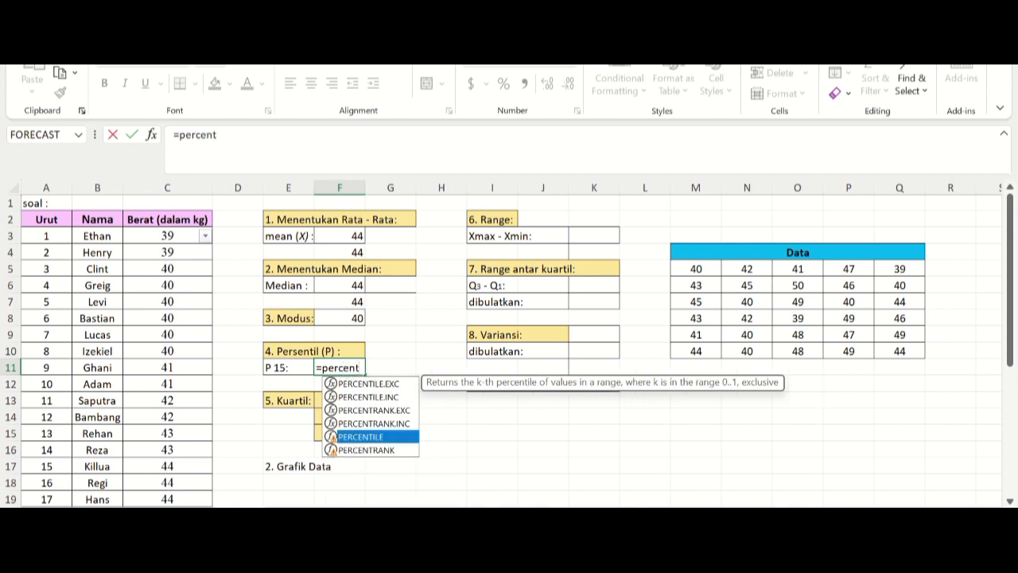
key(Tab)
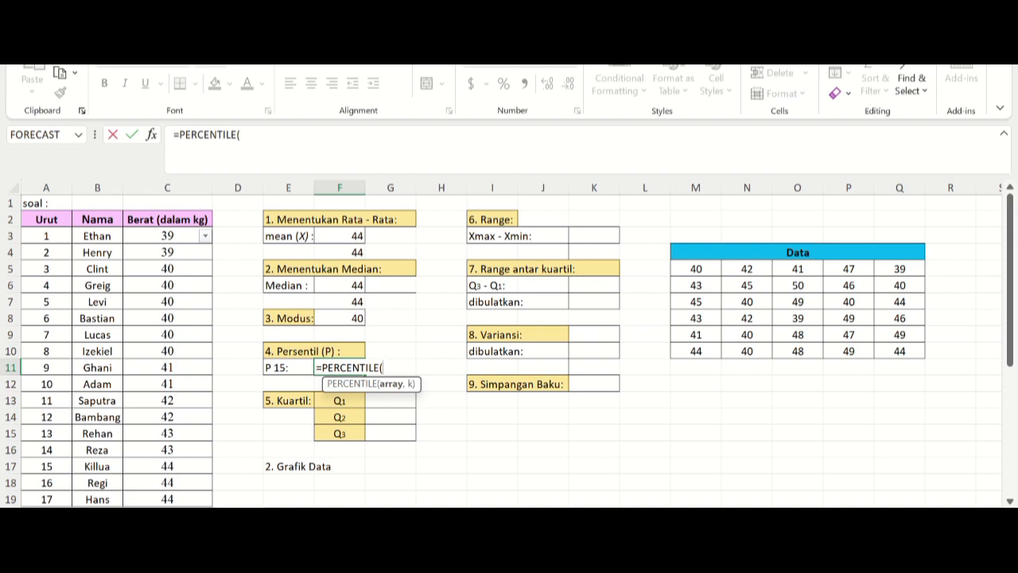
drag(696, 269, 914, 354)
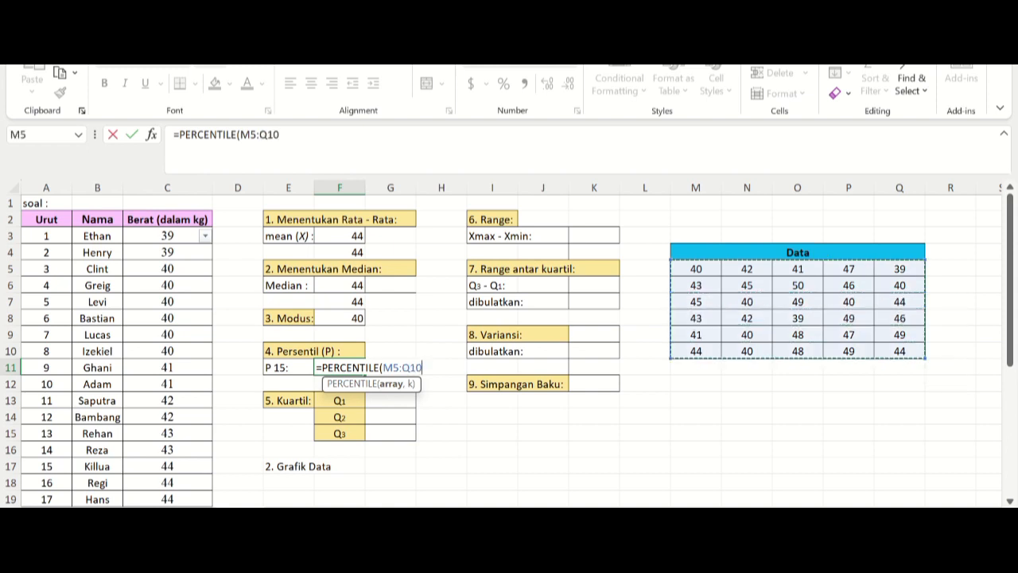
text(;)
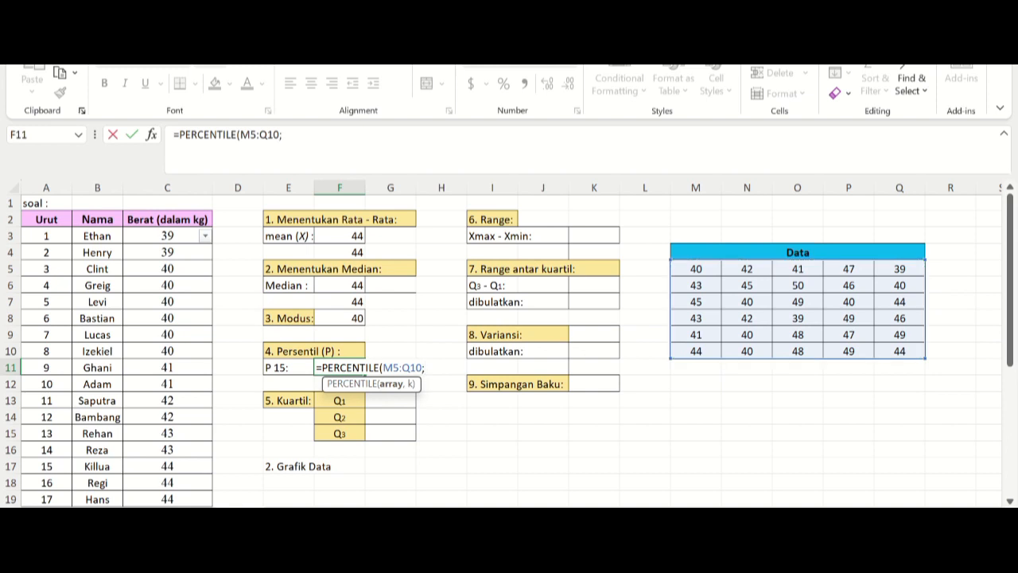
key(BackSpace)
text(,)
text(15/1)
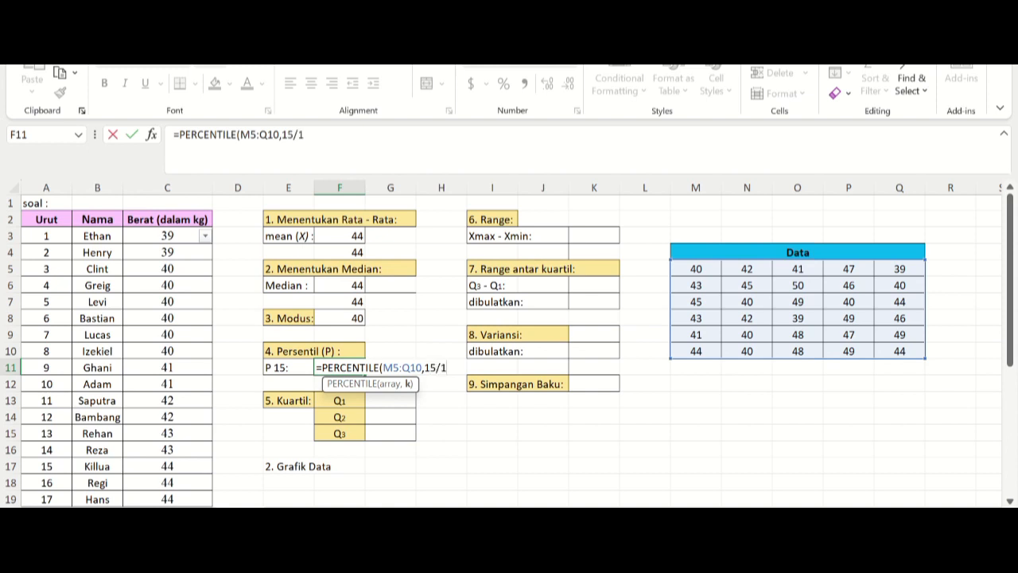
text(00))
key(Return)
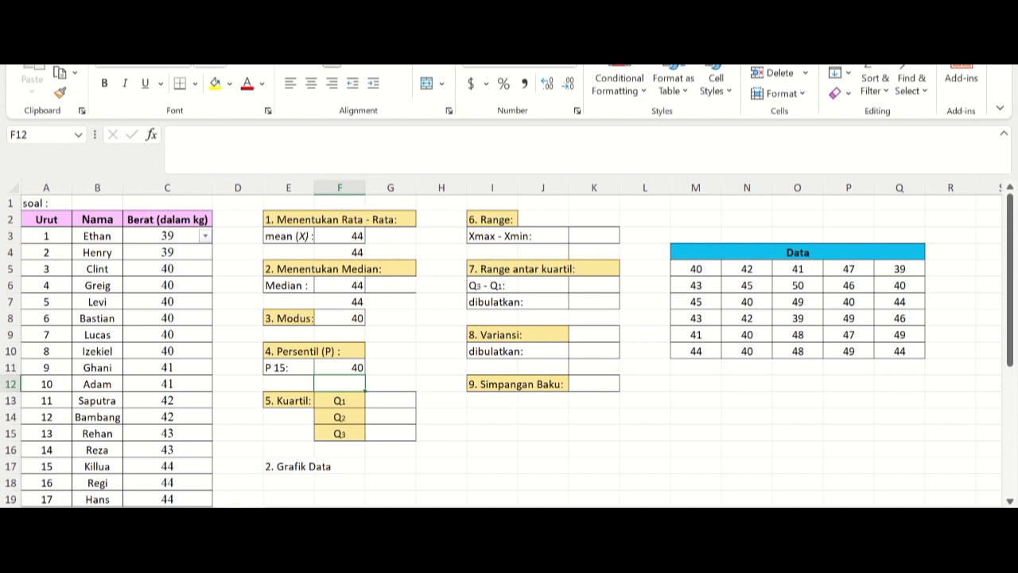
Step: Calculate the first quartile (Q1) of the Data table in G13 with the formula =QUARTILE(M5:Q10,1)
click(390, 401)
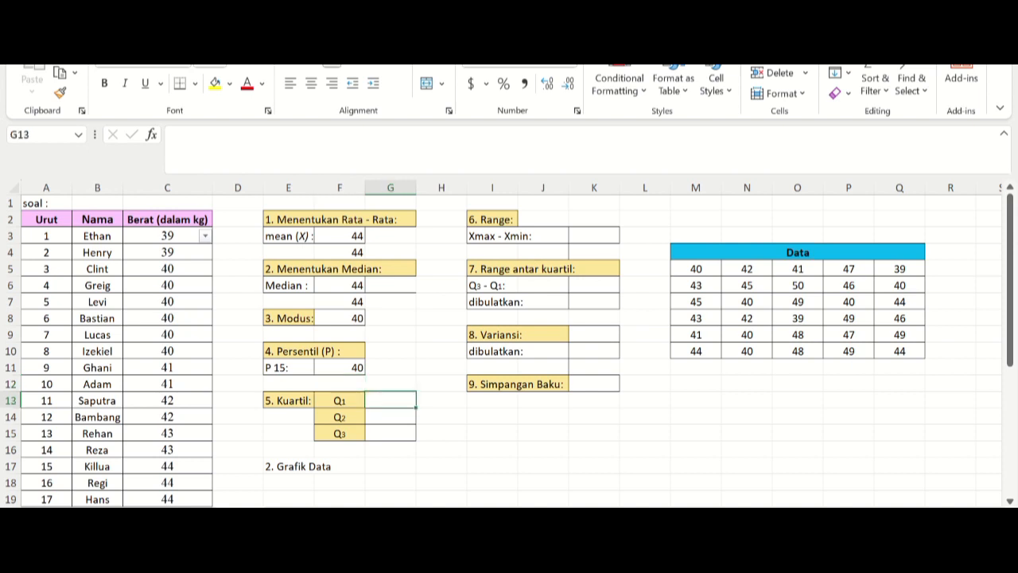
text(=)
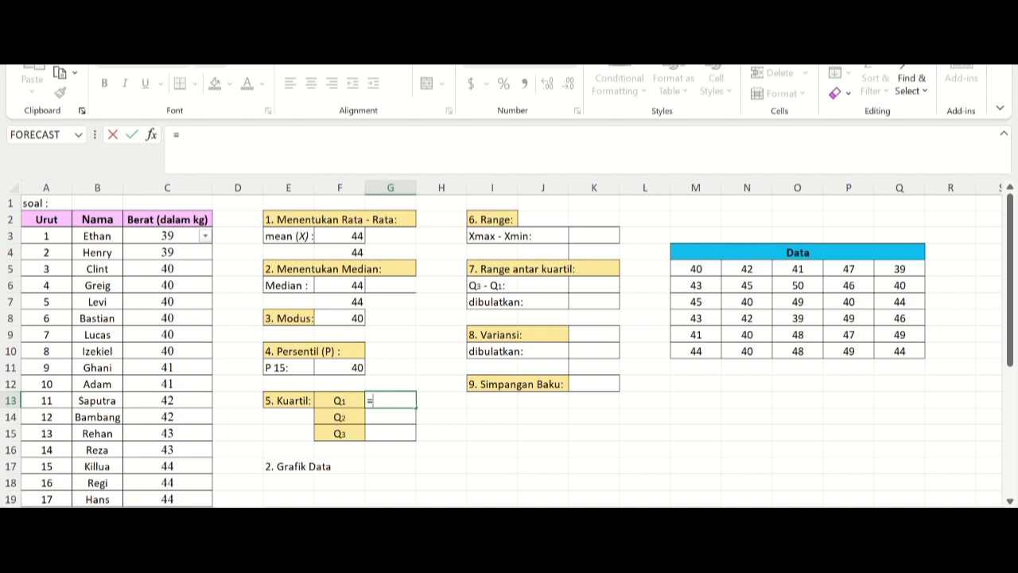
text(qu)
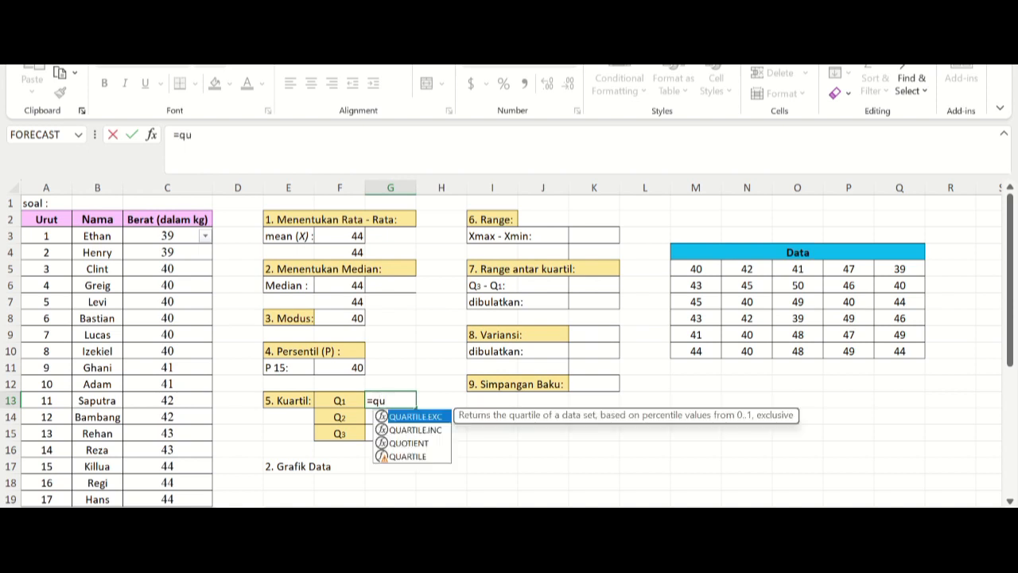
key(Down)
key(Down)
key(Down)
key(Tab)
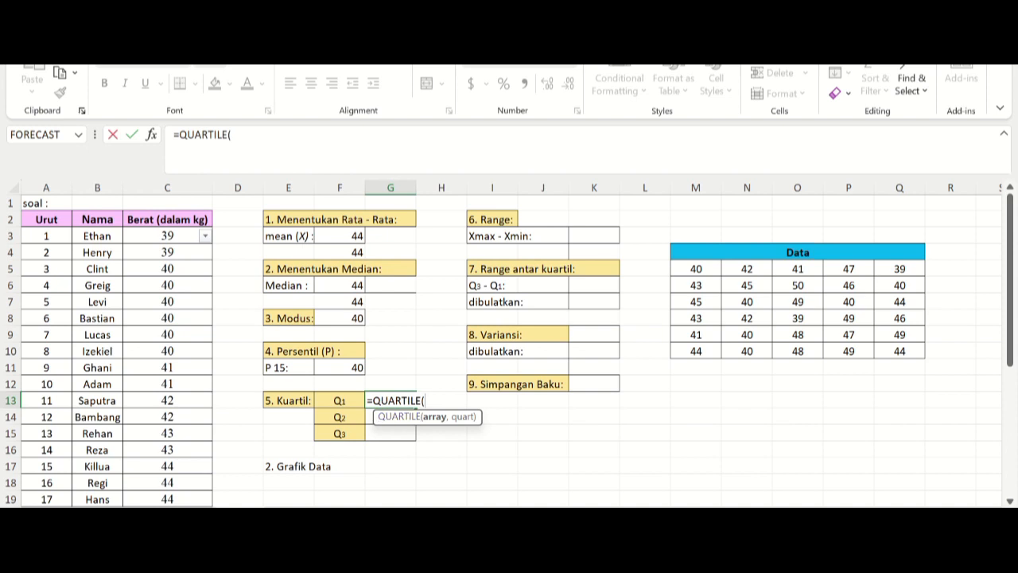
drag(696, 268, 915, 354)
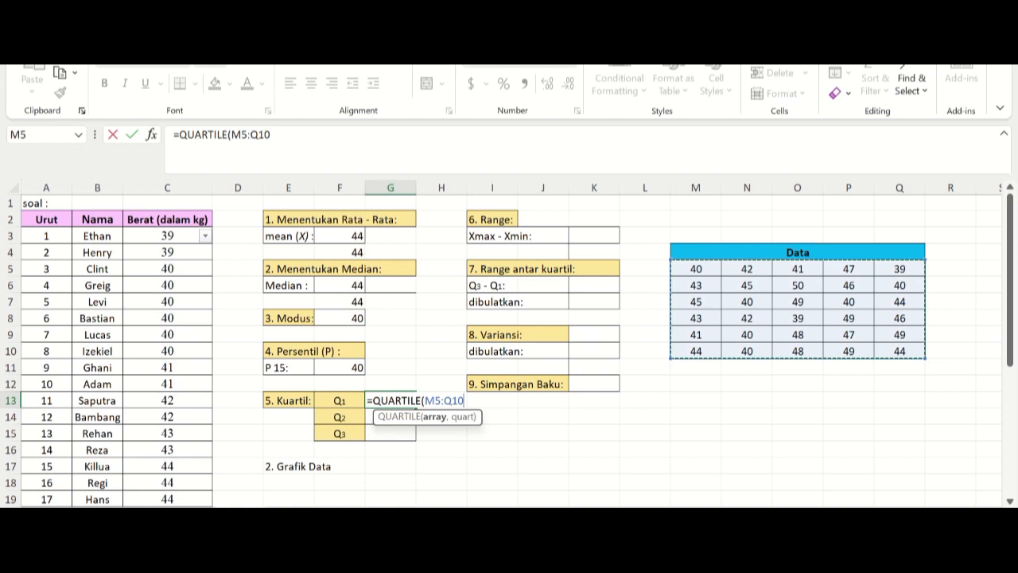
text(,)
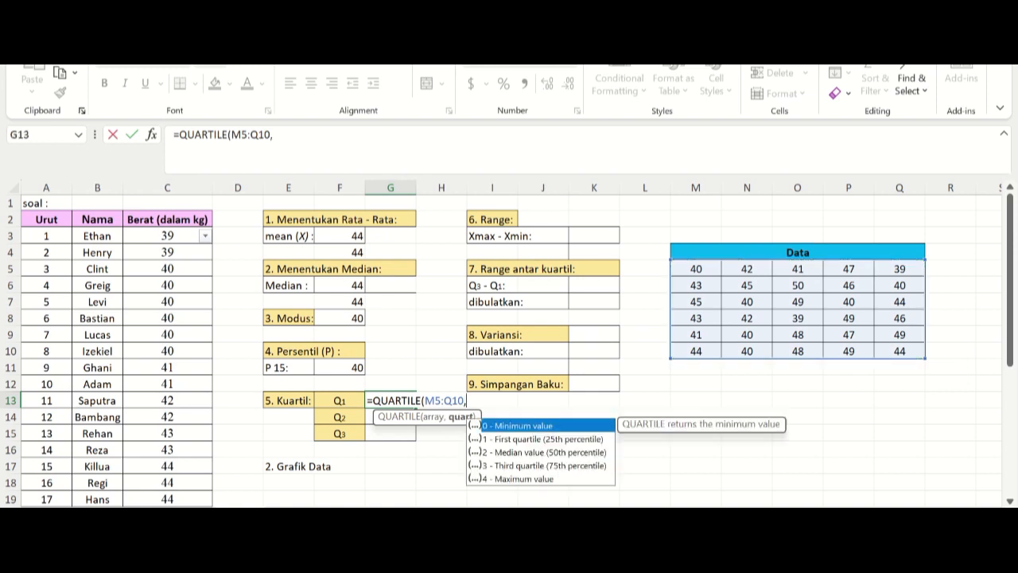
text(1))
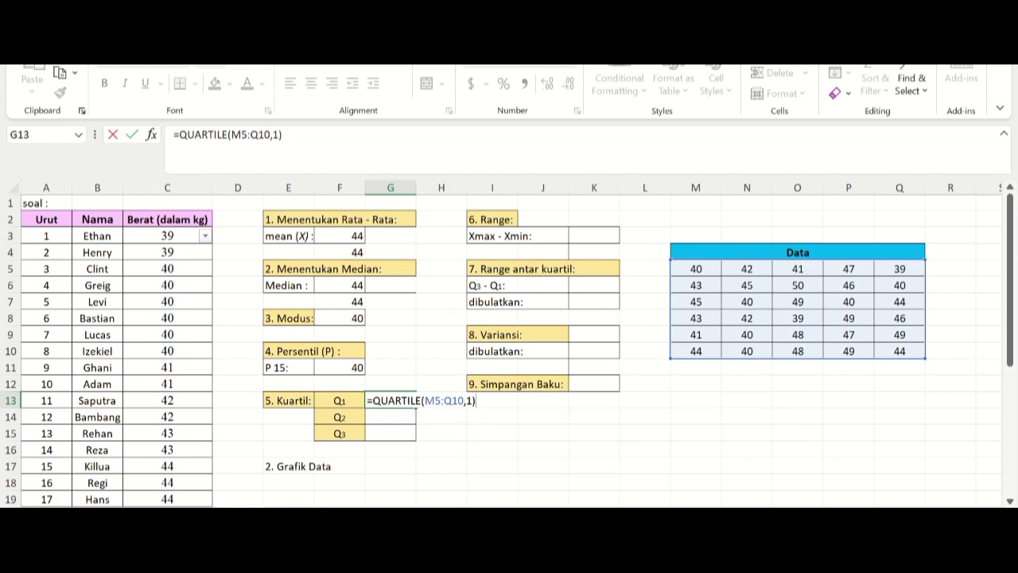
key(Return)
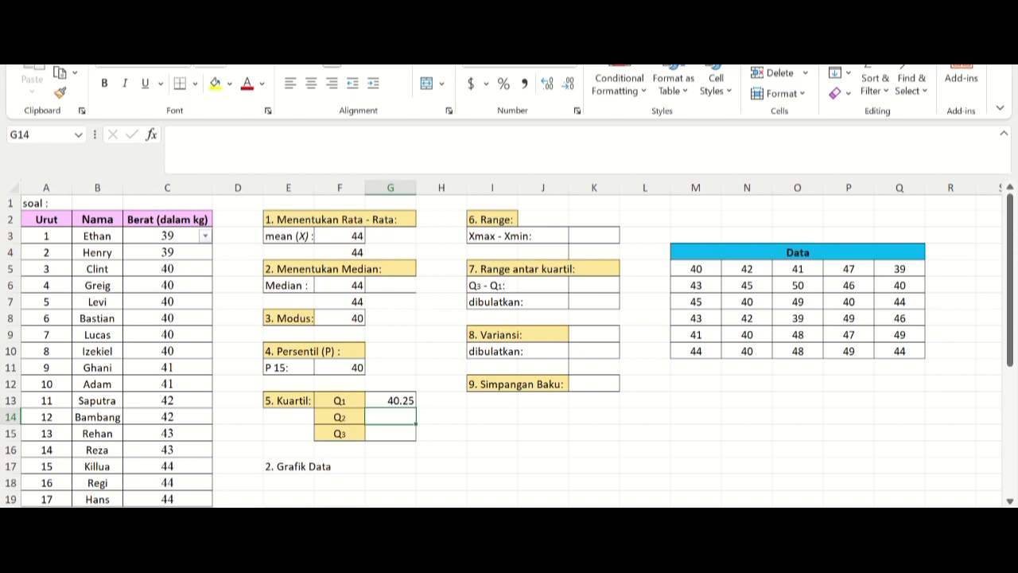
Step: Calculate the second quartile (Q2) of the Data table in G14 with the formula =QUARTILE(M5:Q10,2)
right_click(403, 417)
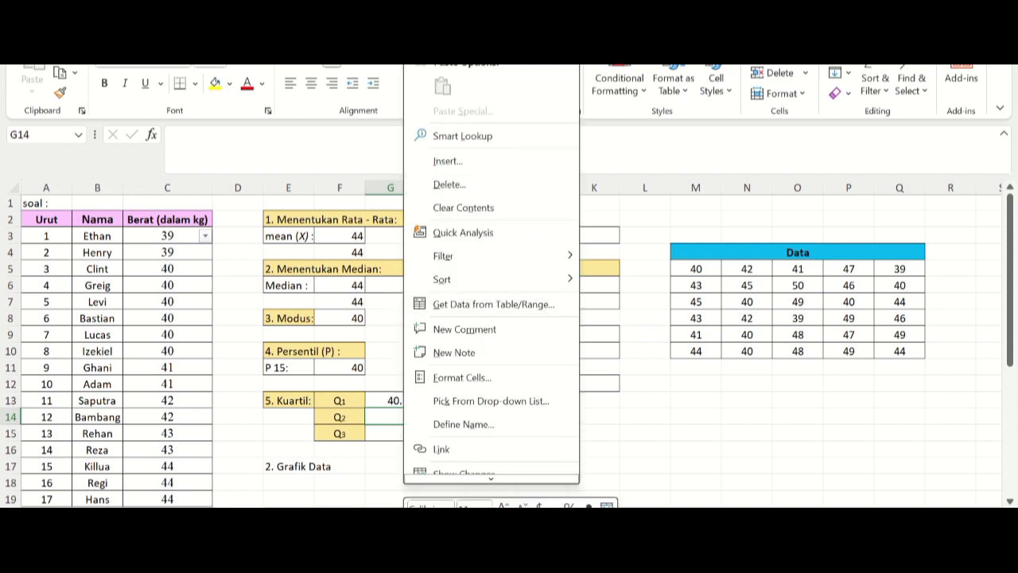
key(Escape)
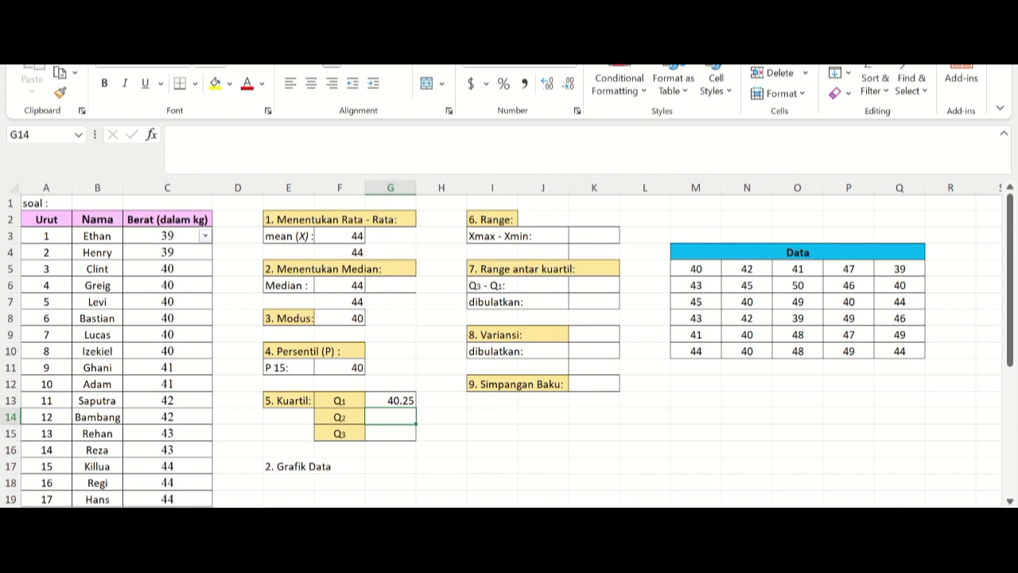
text(=)
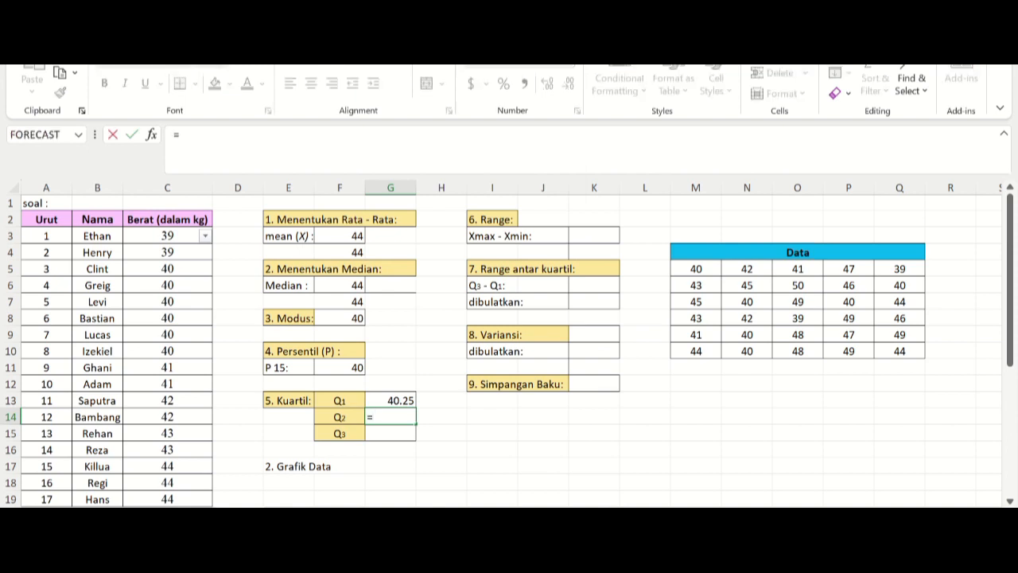
text(qua)
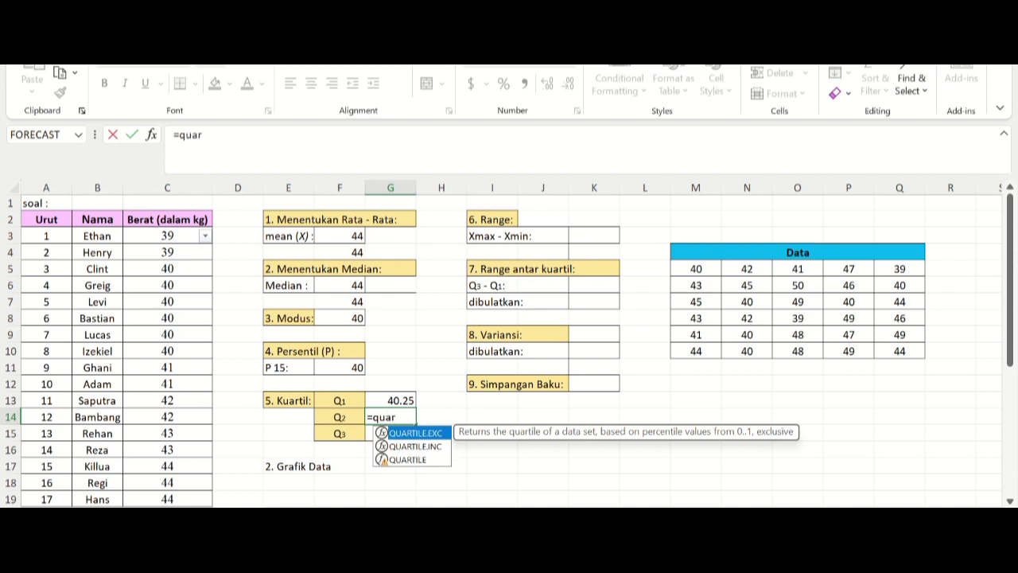
text(r)
key(Down)
key(Down)
key(Tab)
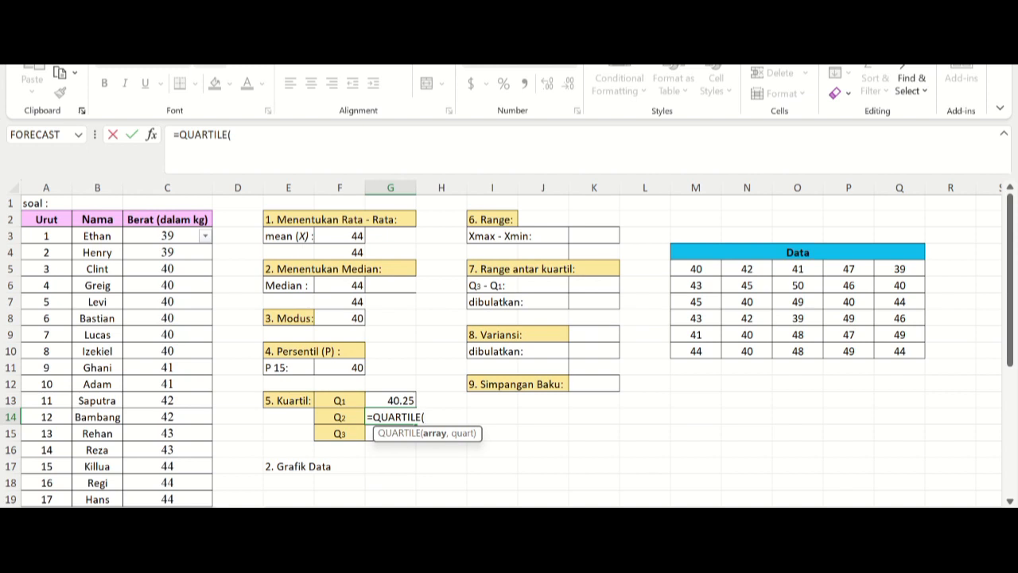
drag(696, 268, 903, 351)
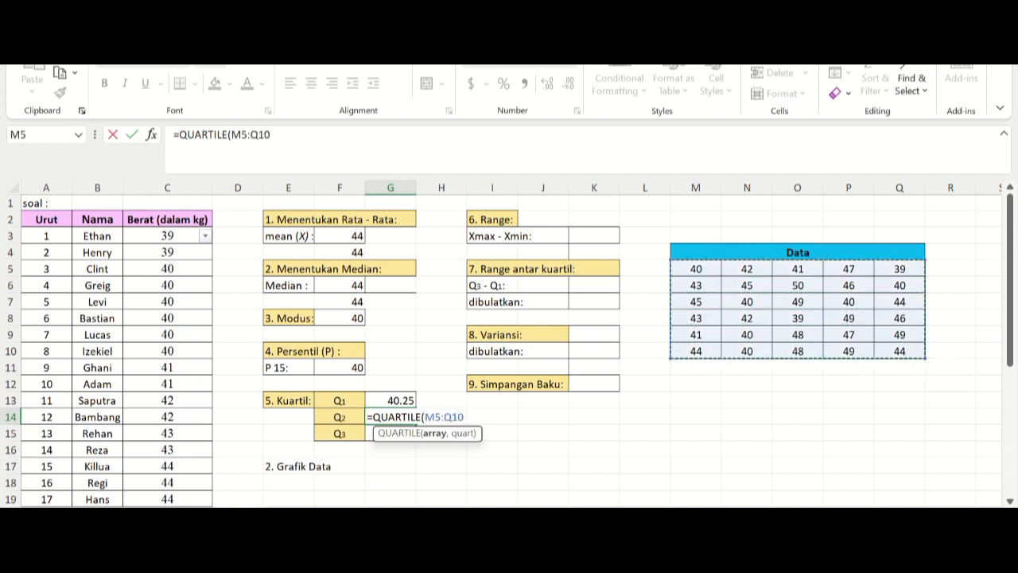
text(,)
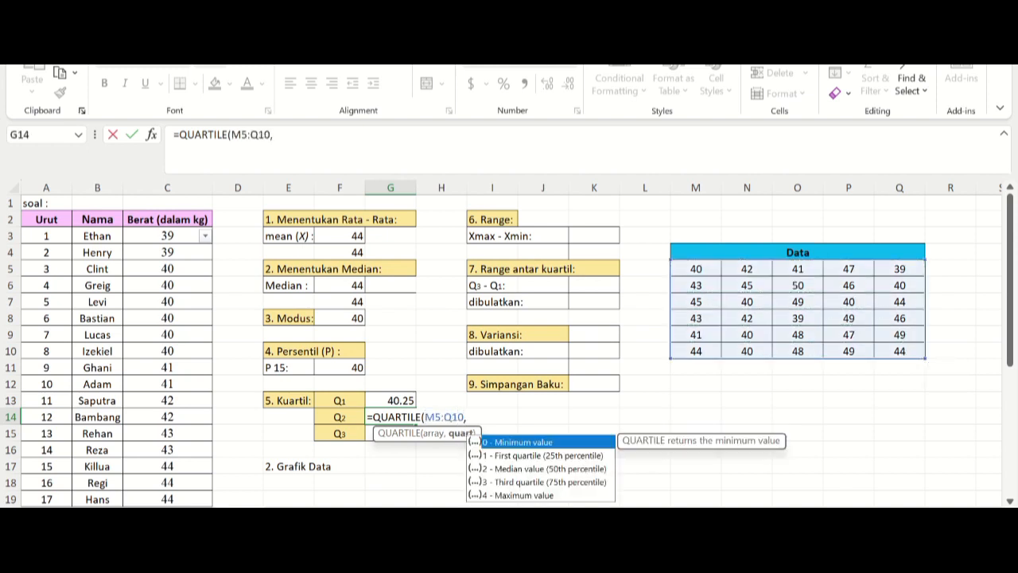
text(2))
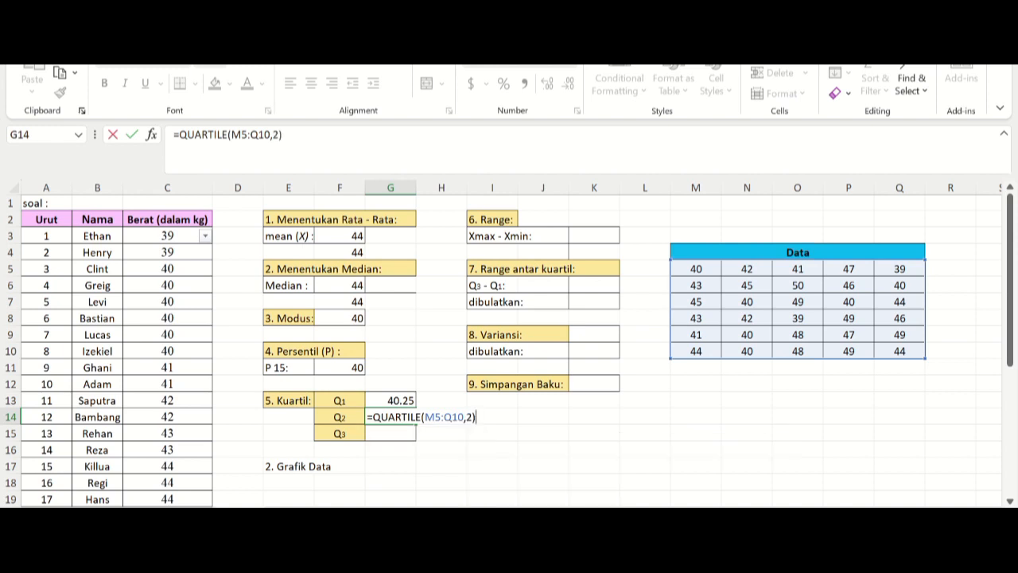
key(Return)
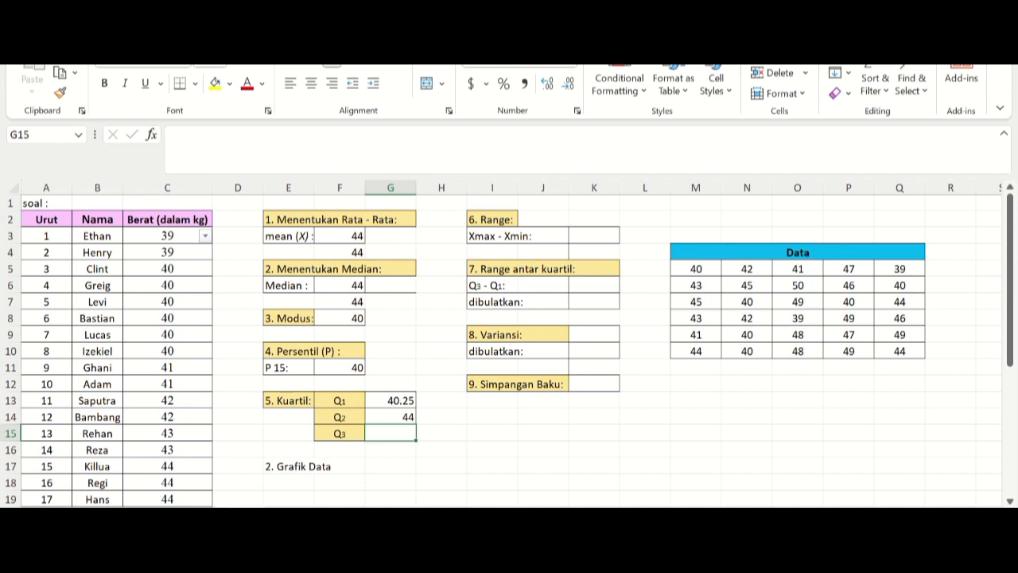
text(=)
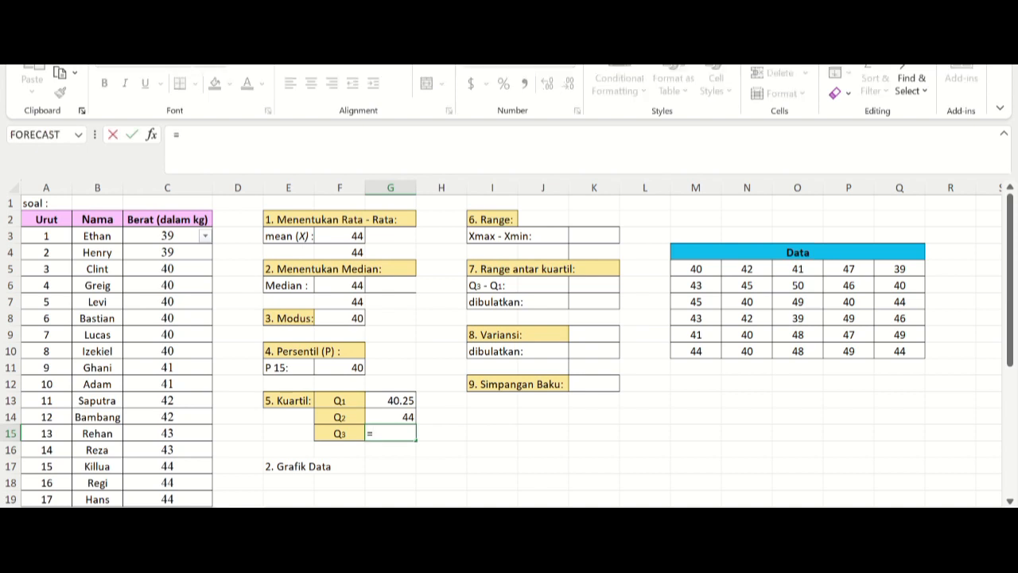
text(quartik)
key(BackSpace)
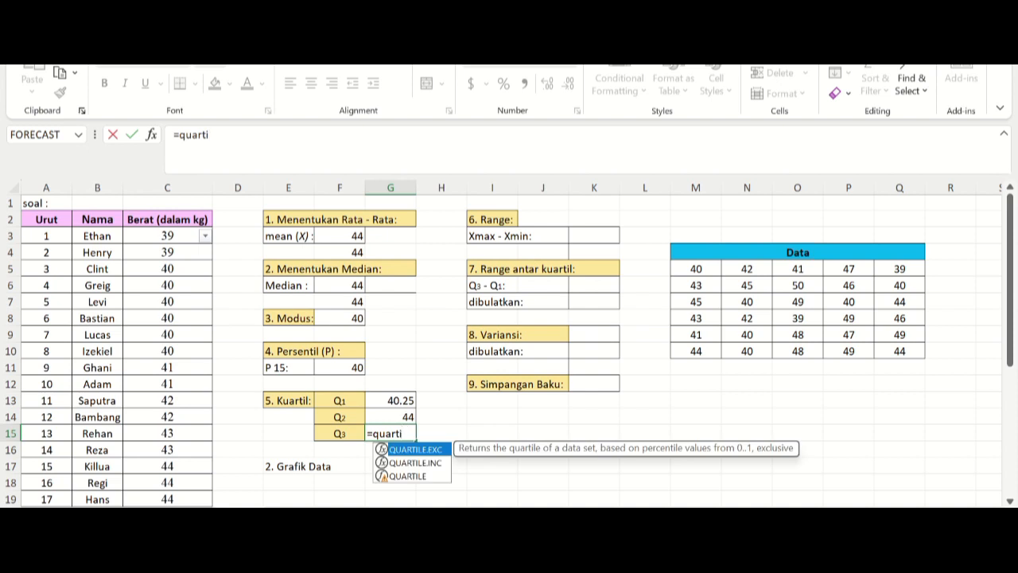
click(390, 484)
click(390, 433)
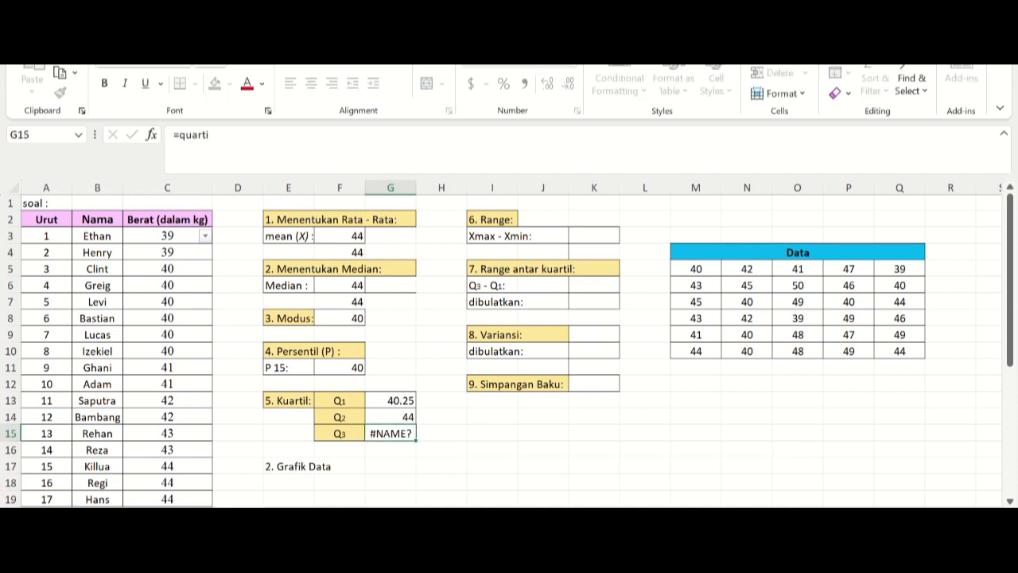
key(BackSpace)
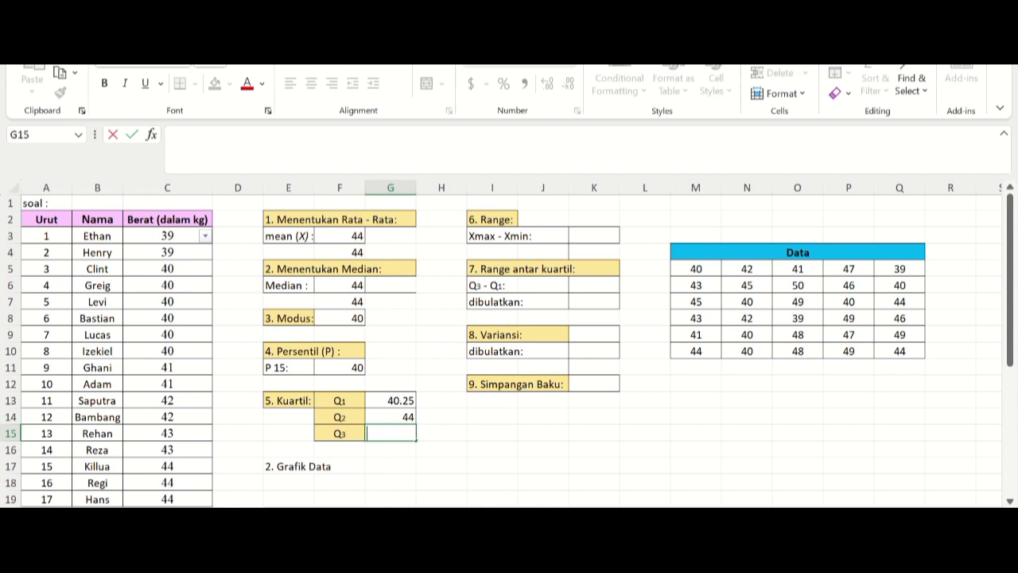
Step: Calculate the third quartile (Q3) of the Data table in G15 with the formula =QUARTILE(M5:Q10,3)
text(=quar)
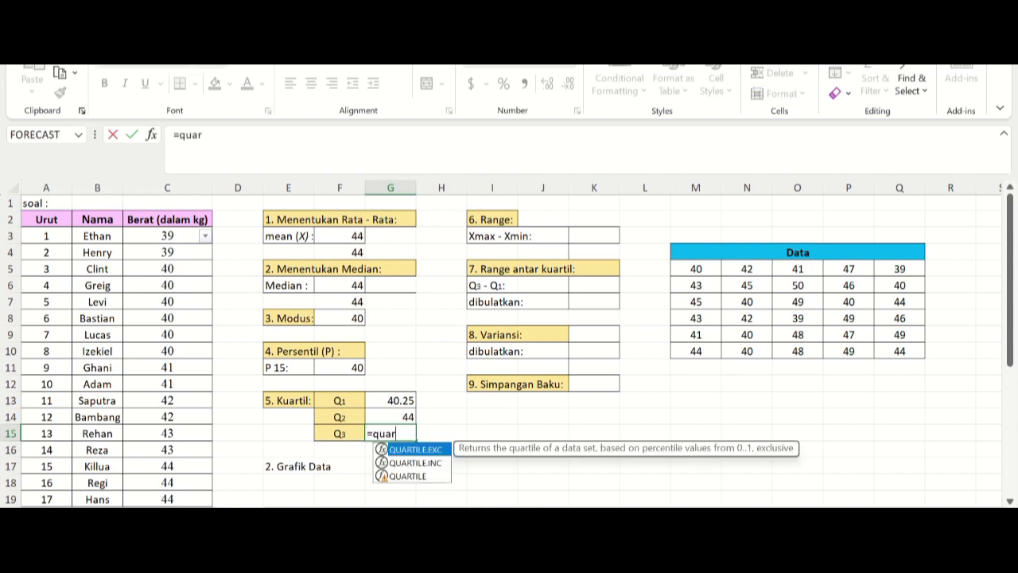
key(Down)
key(Down)
key(Tab)
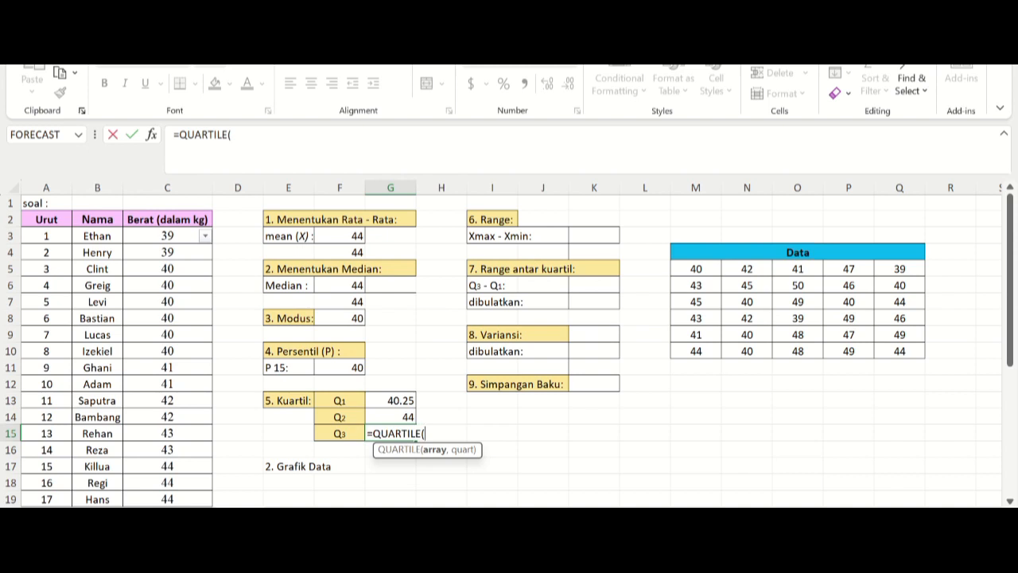
drag(696, 269, 915, 352)
text(,)
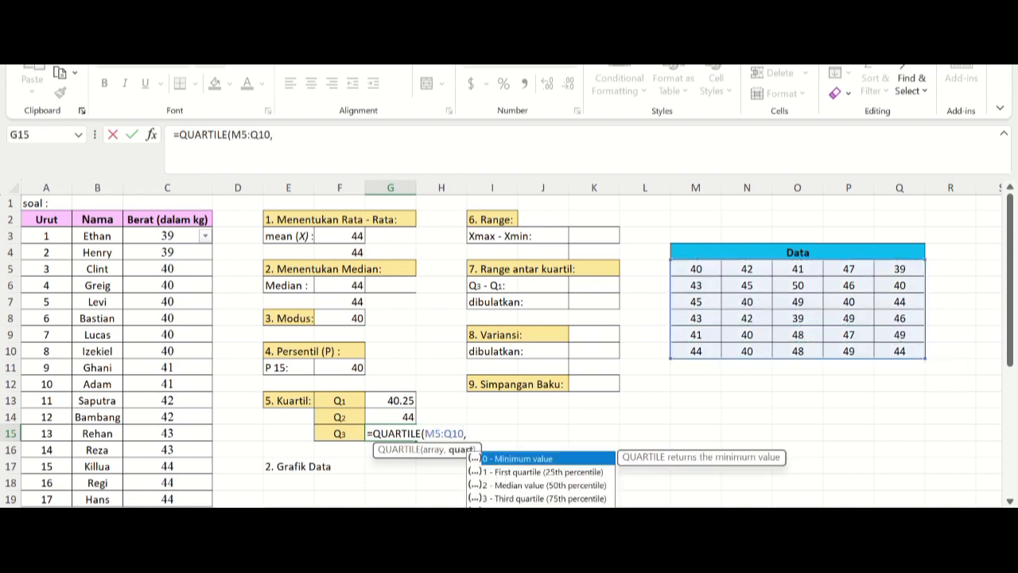
text(3))
key(Return)
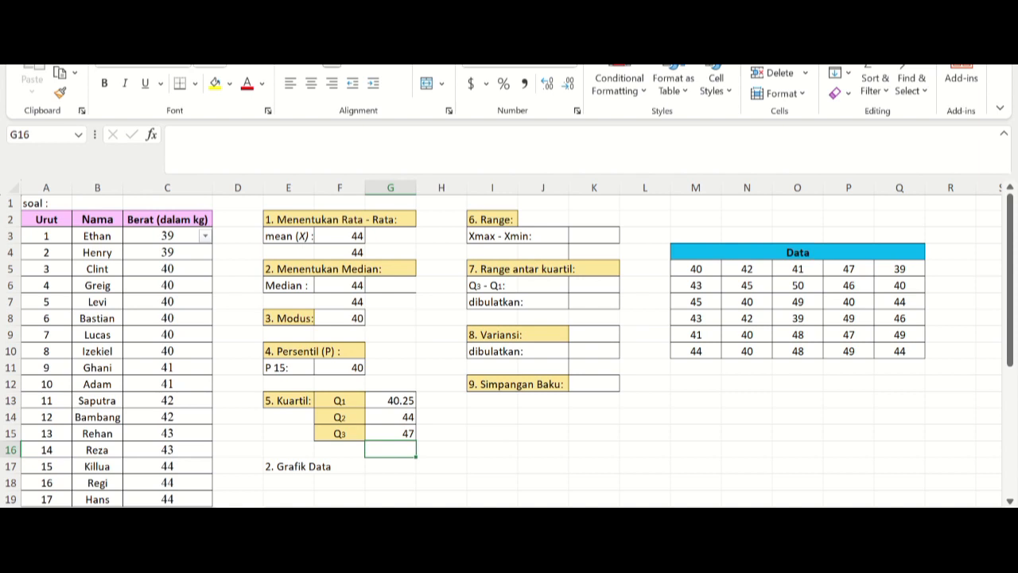
Step: Calculate the range of the Data table in K3 with the formula =MAX(M5:Q10) - MIN(M5:Q10)
click(594, 236)
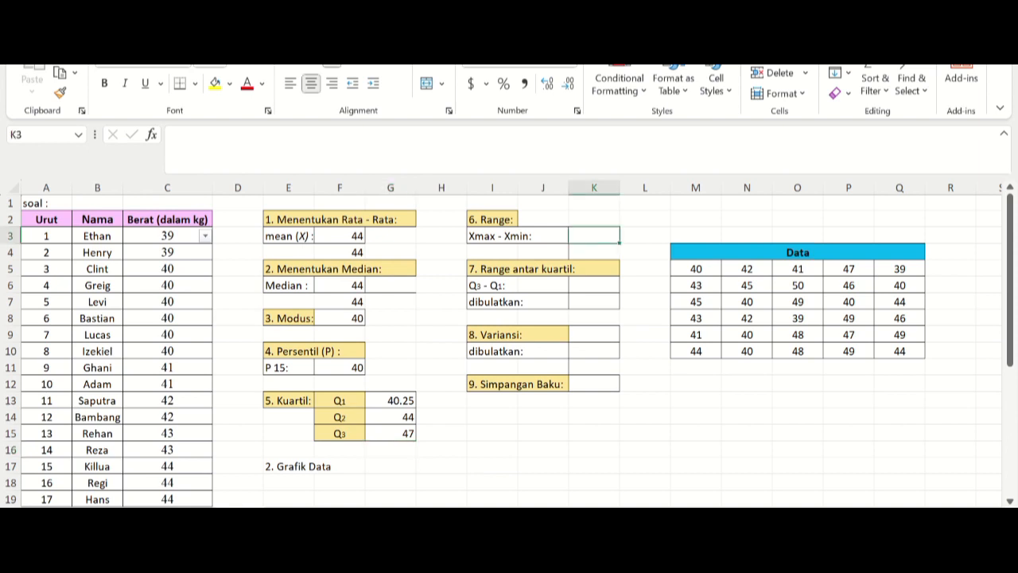
text(=)
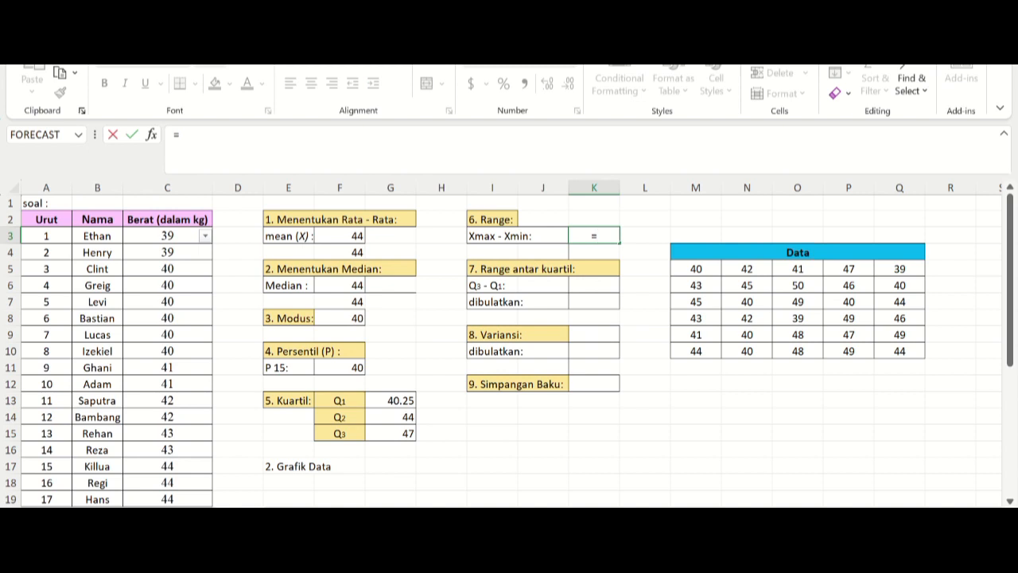
text(max)
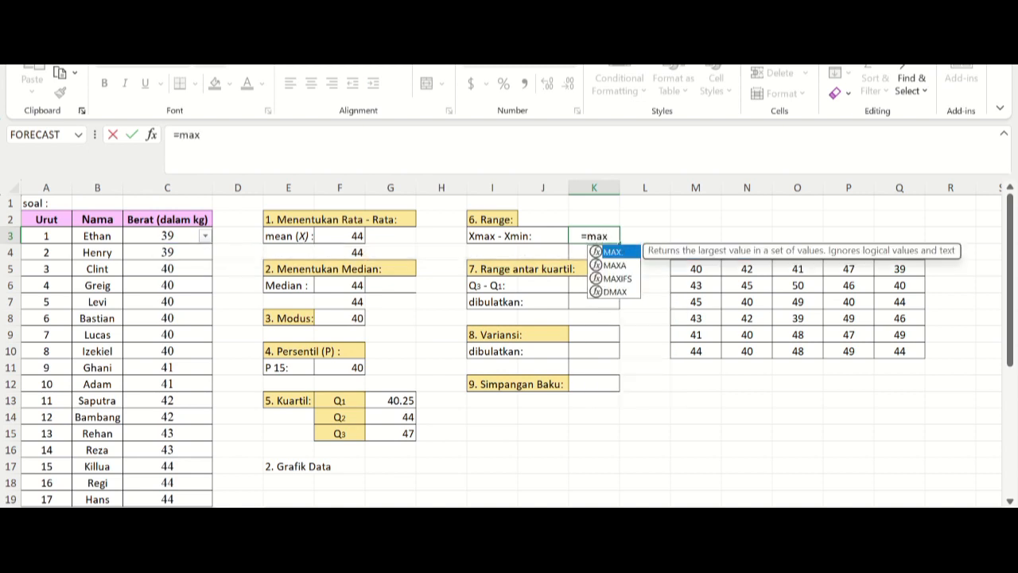
key(Tab)
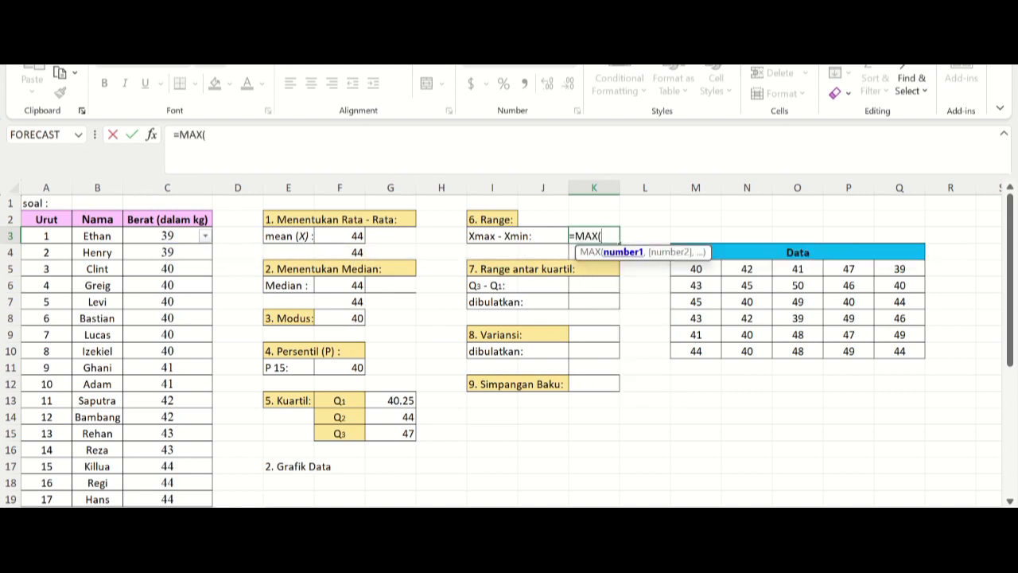
click(696, 269)
drag(696, 269, 903, 350)
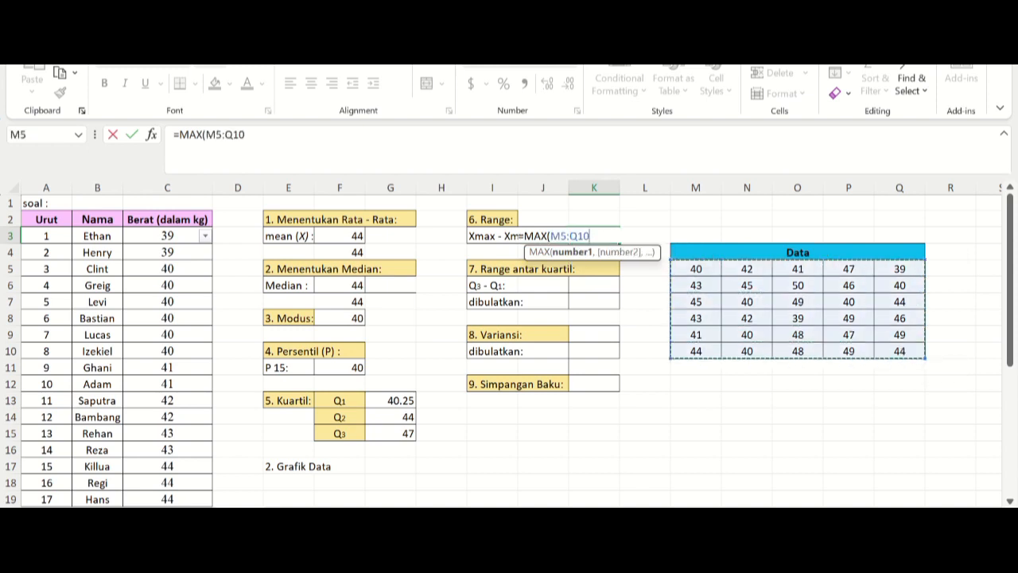
text())
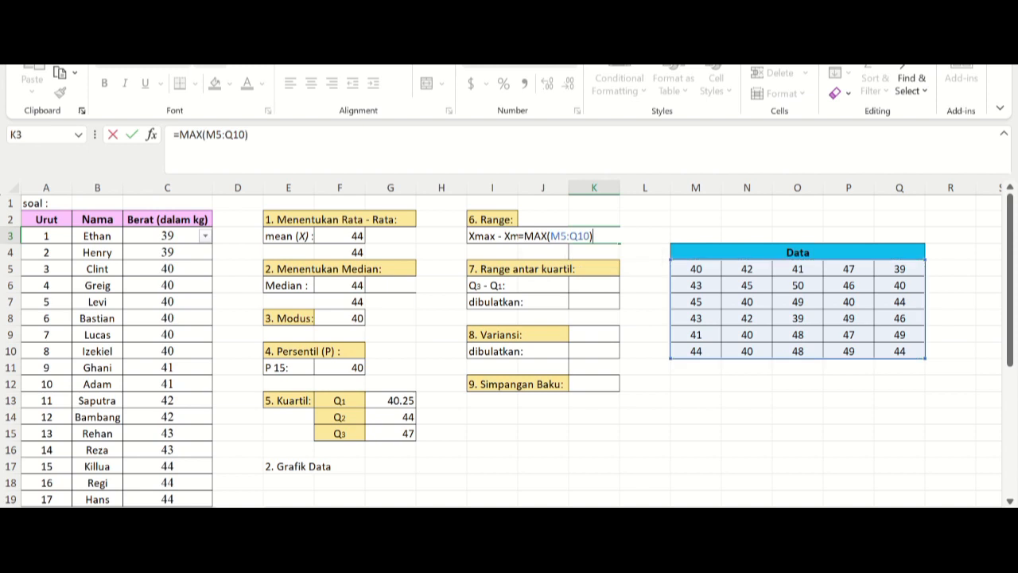
text( - min)
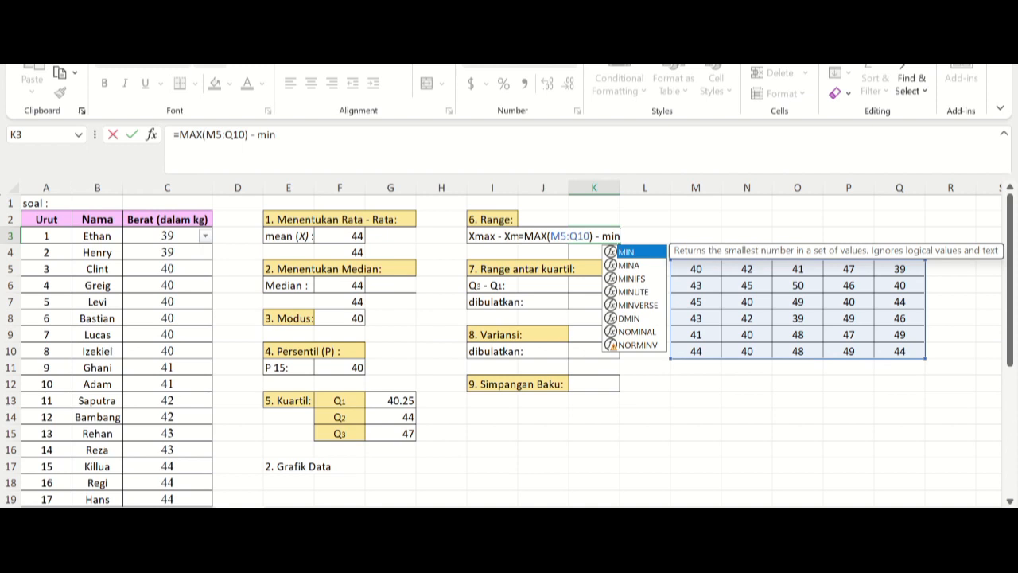
key(Tab)
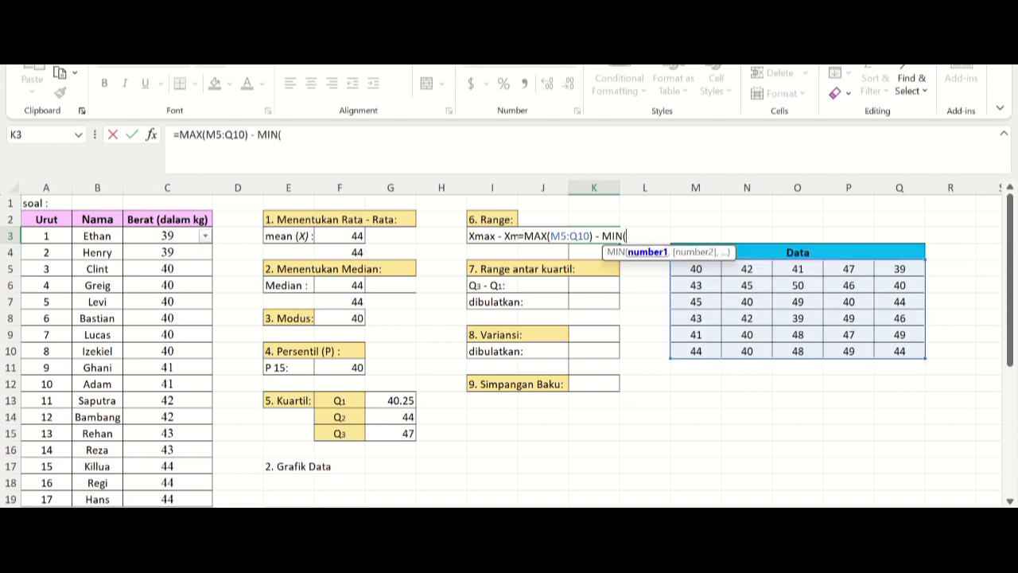
click(696, 269)
drag(696, 269, 900, 351)
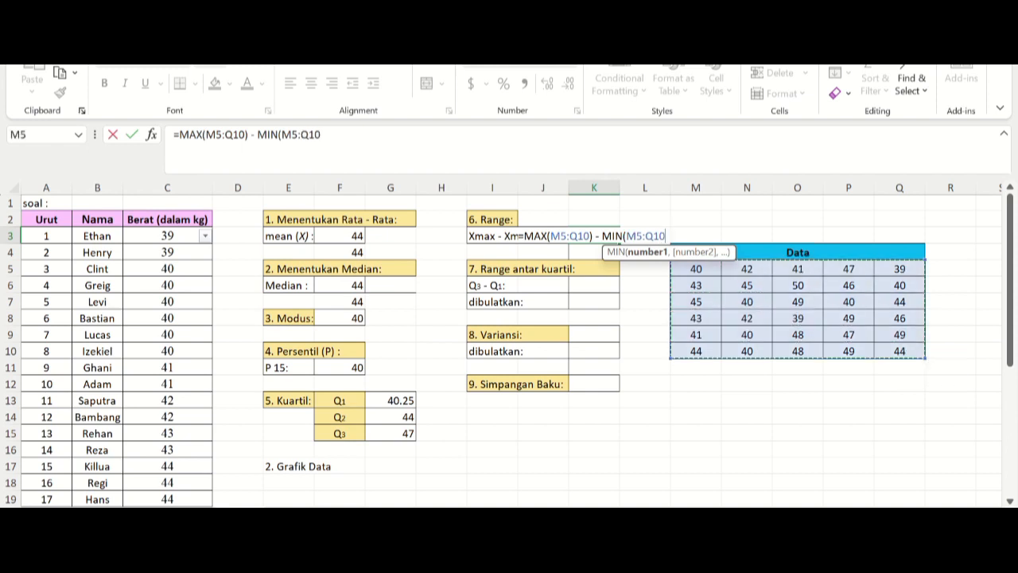
text())
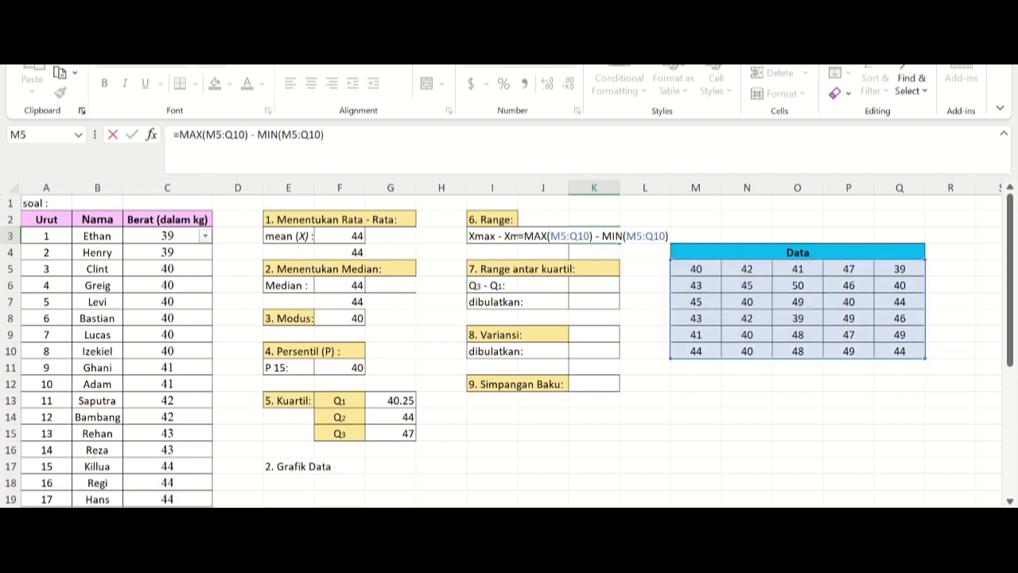
key(Return)
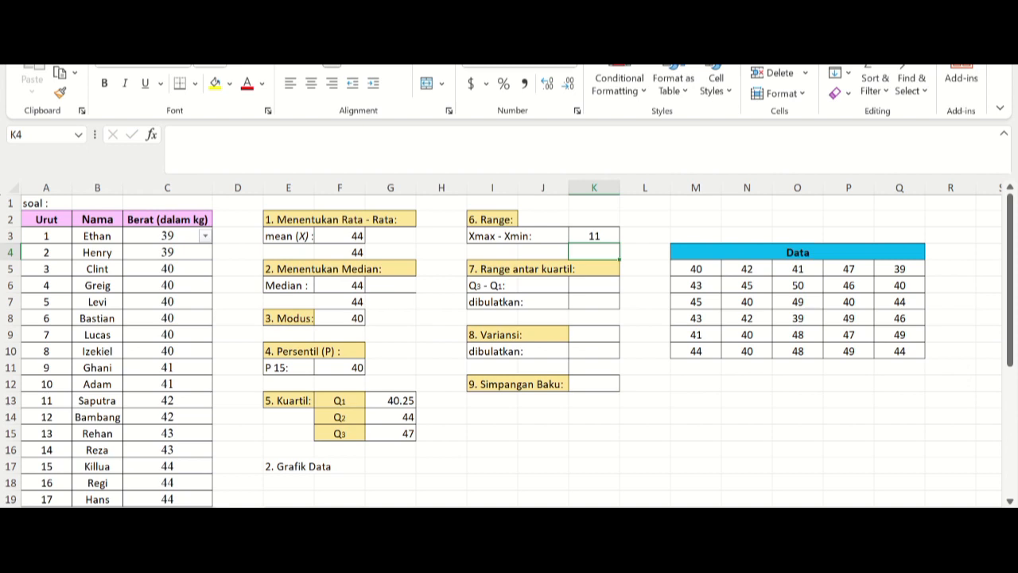
Step: Calculate the interquartile range (Q3 - Q1) in K6 with the formula =G15-G13
click(594, 285)
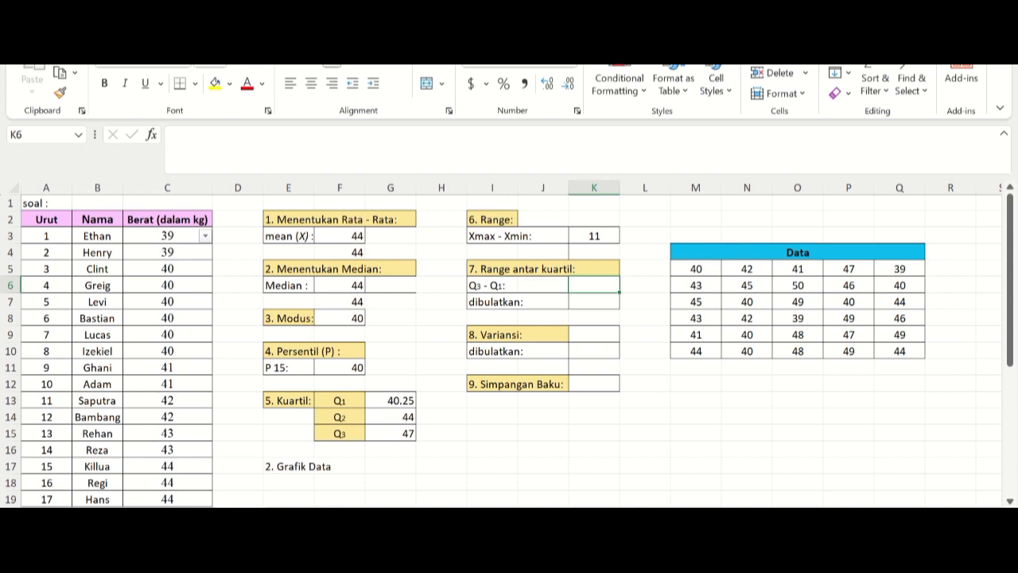
text(=)
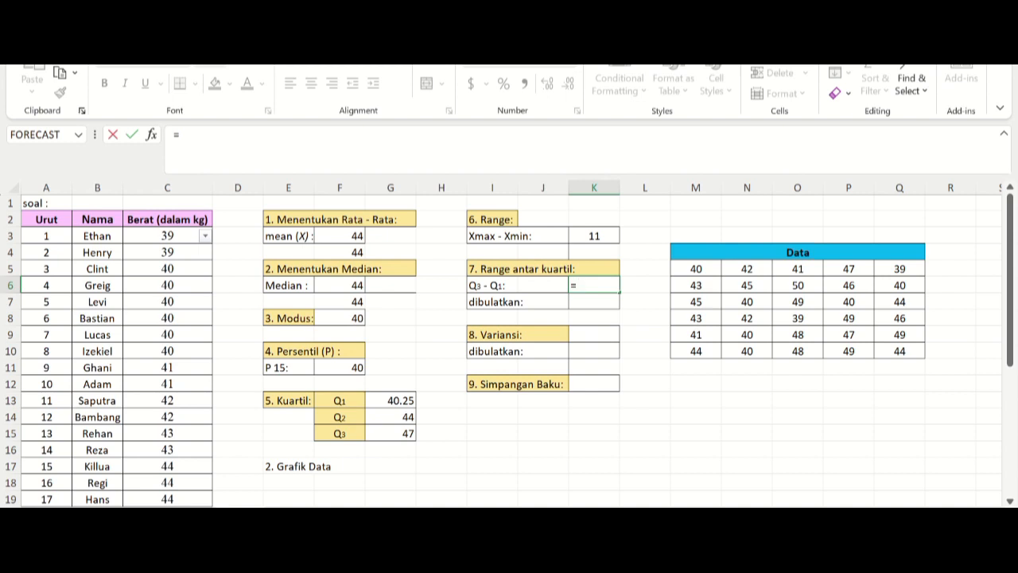
click(390, 434)
text(-)
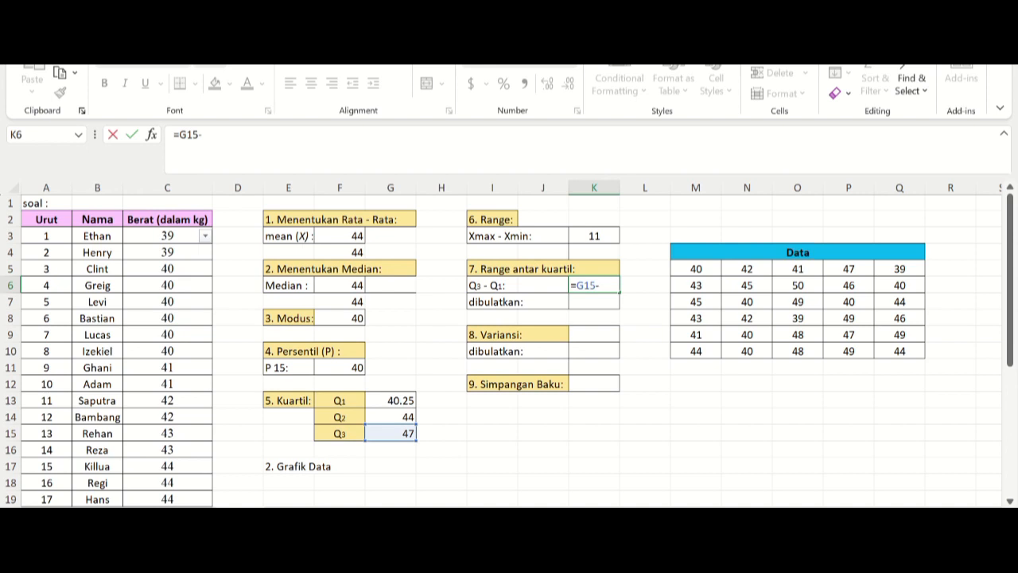
click(391, 401)
key(Return)
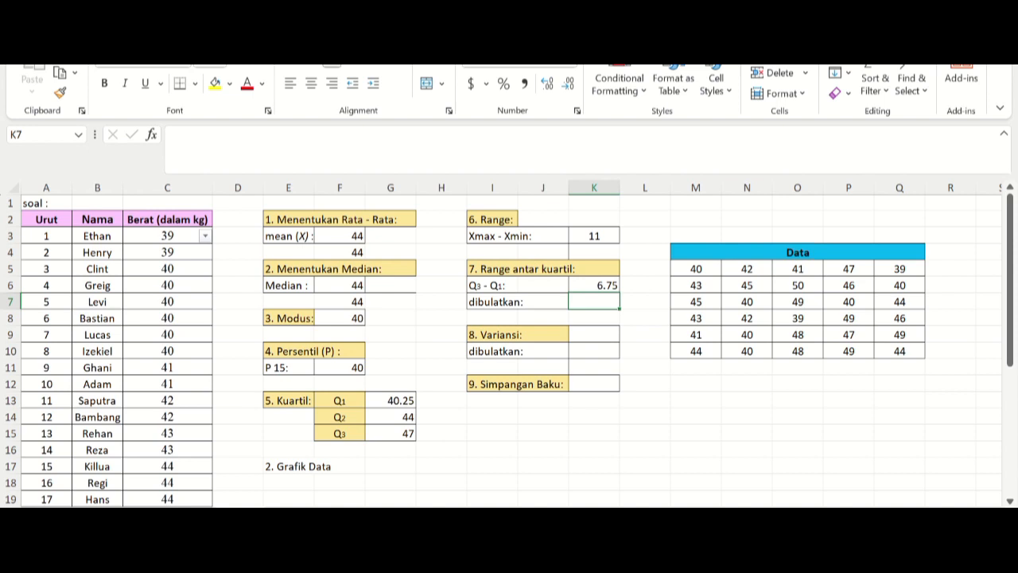
Step: Round the interquartile range to a whole number in K7 with the formula =ROUND(K6,0)
text(=)
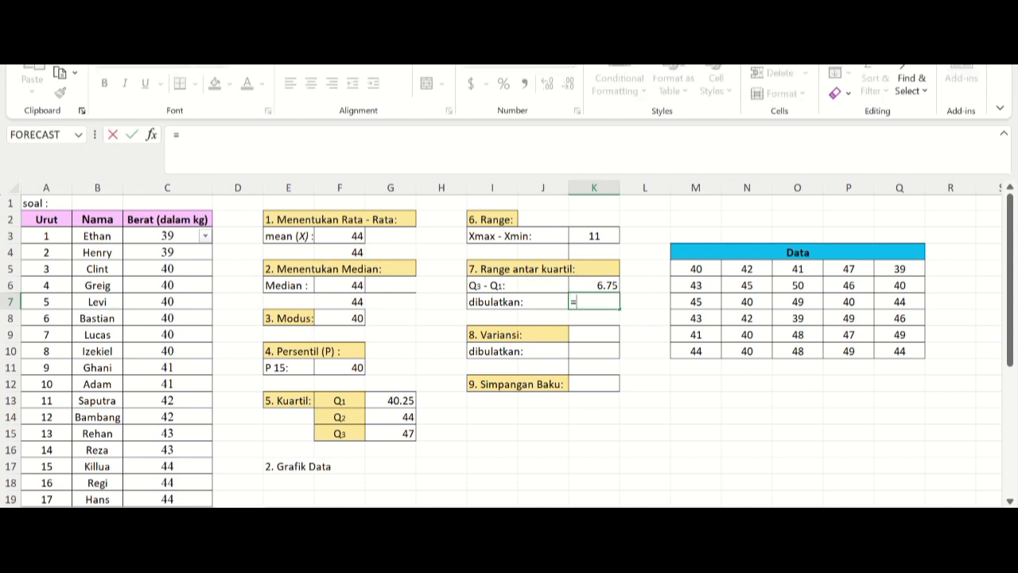
text(round)
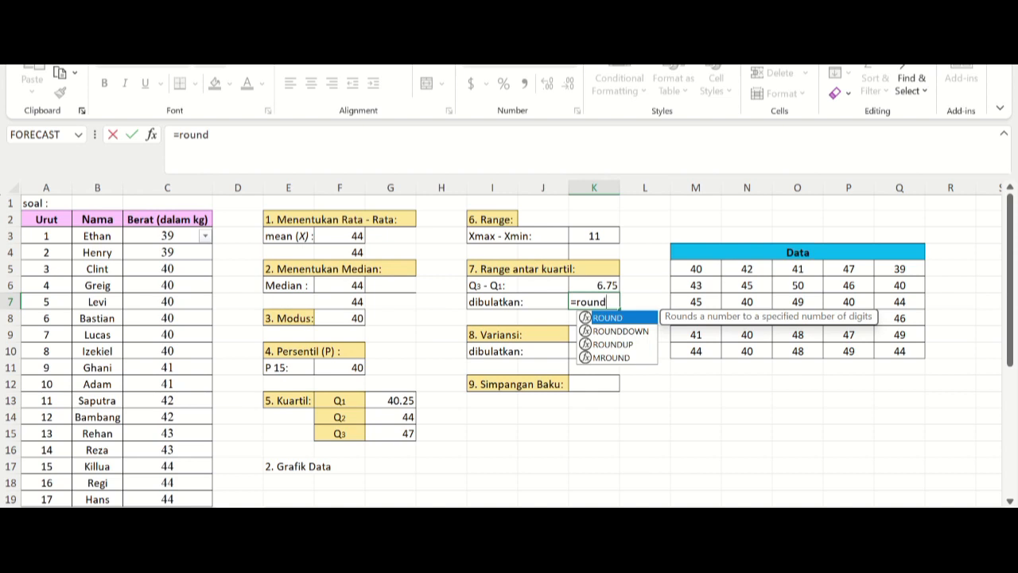
key(Tab)
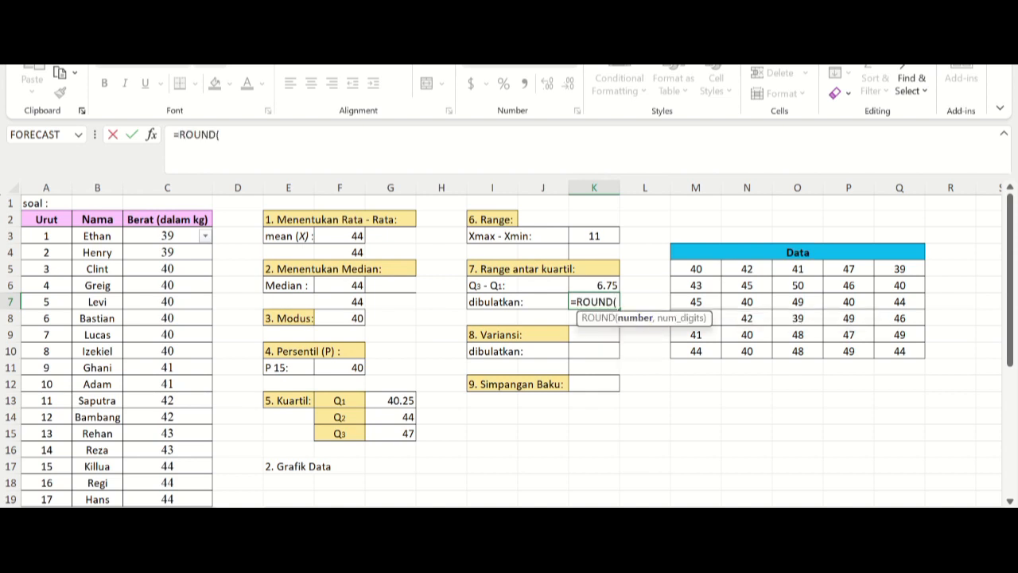
click(594, 285)
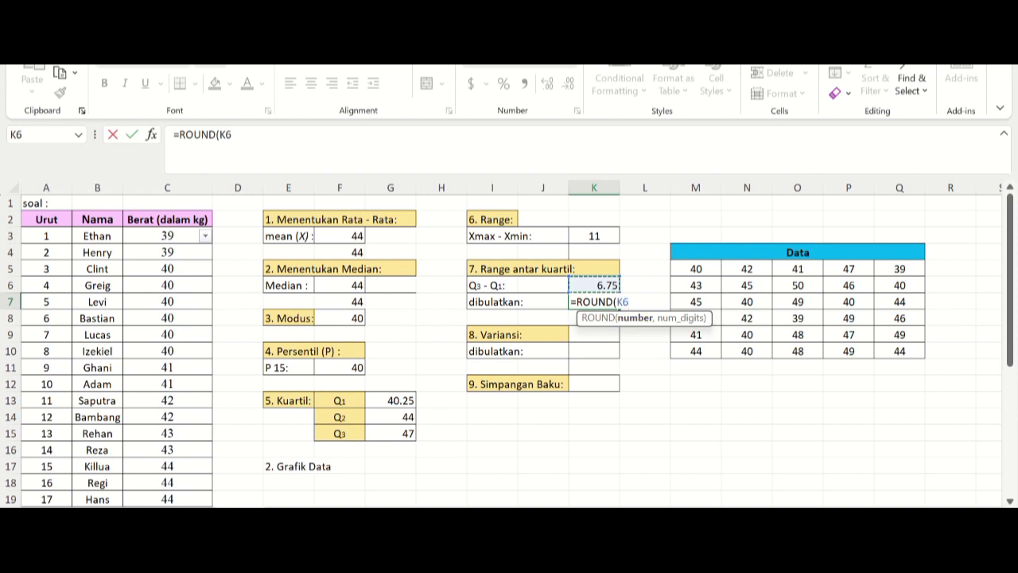
text(,)
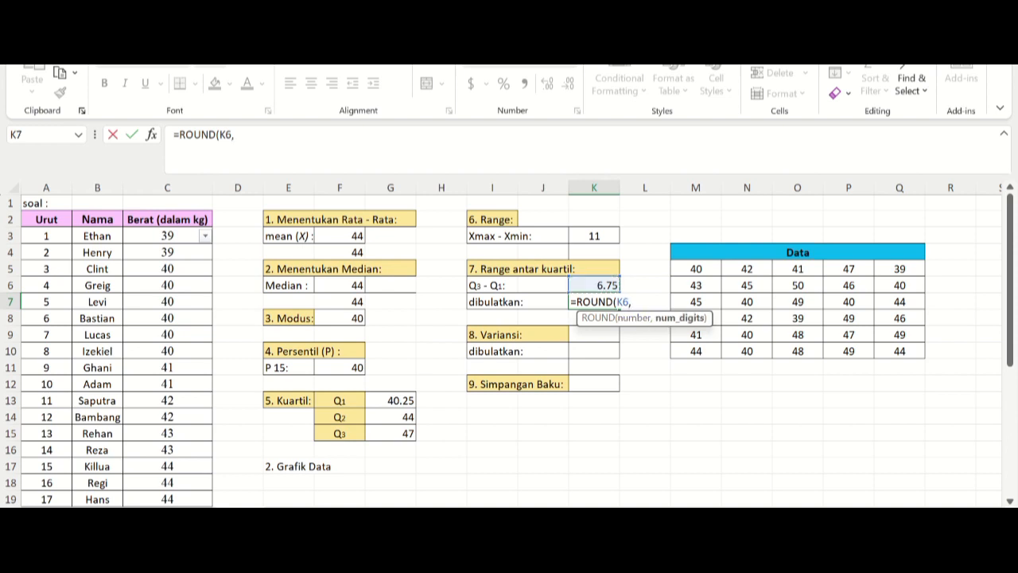
text(0))
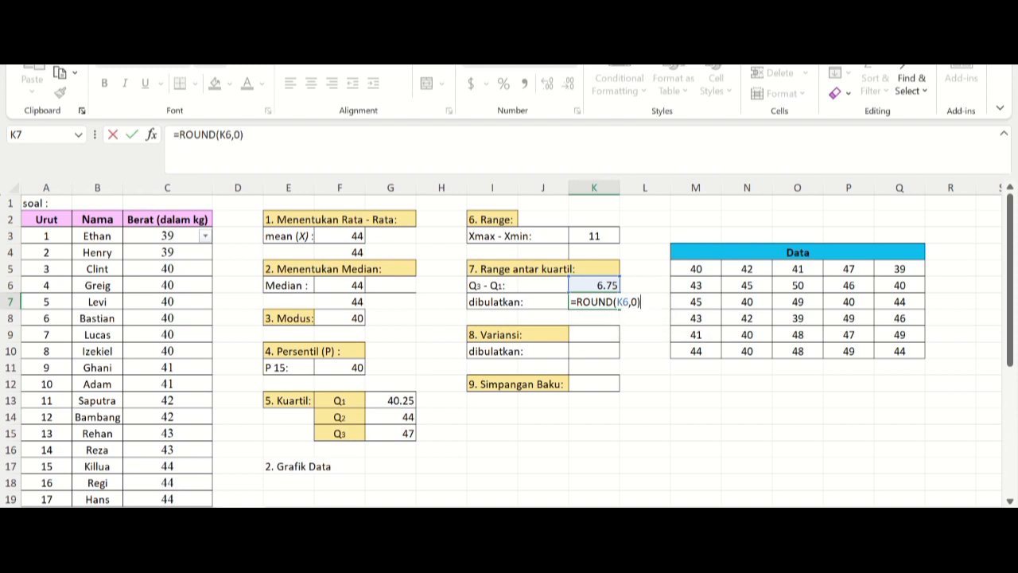
key(Return)
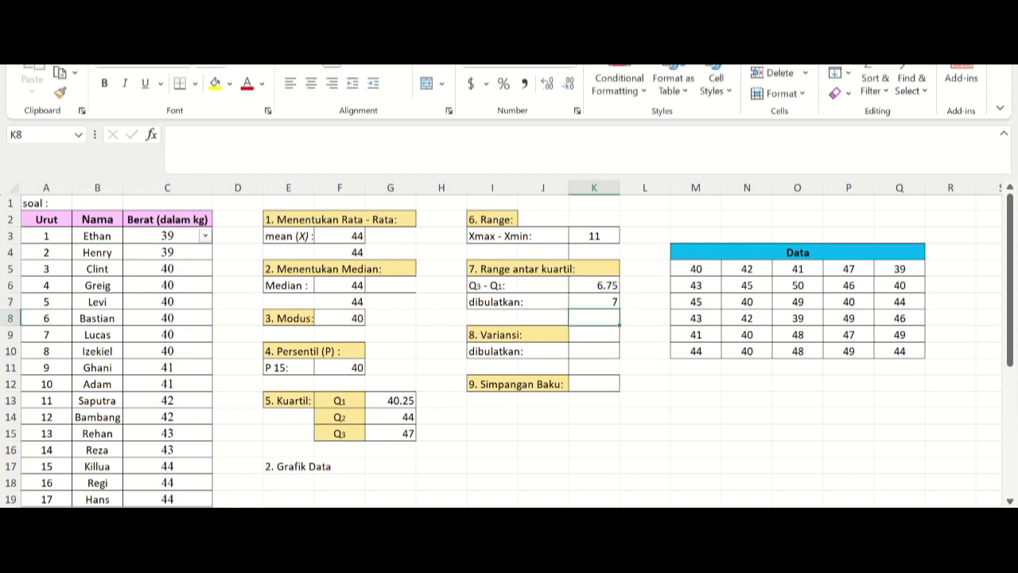
Step: Calculate the population variance of the Data table in K9 with the formula =VARP(M5:Q10)
click(594, 335)
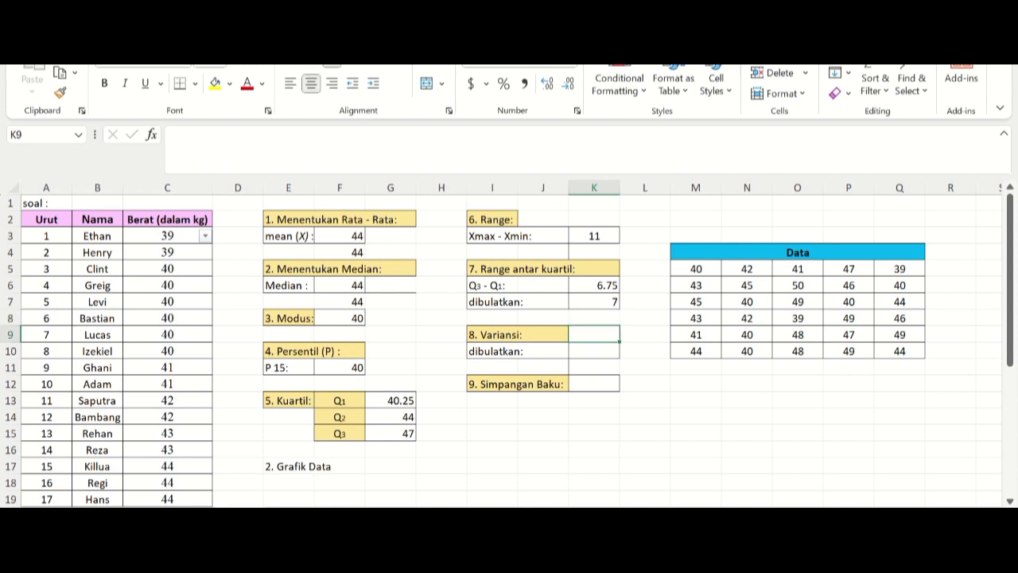
text(=)
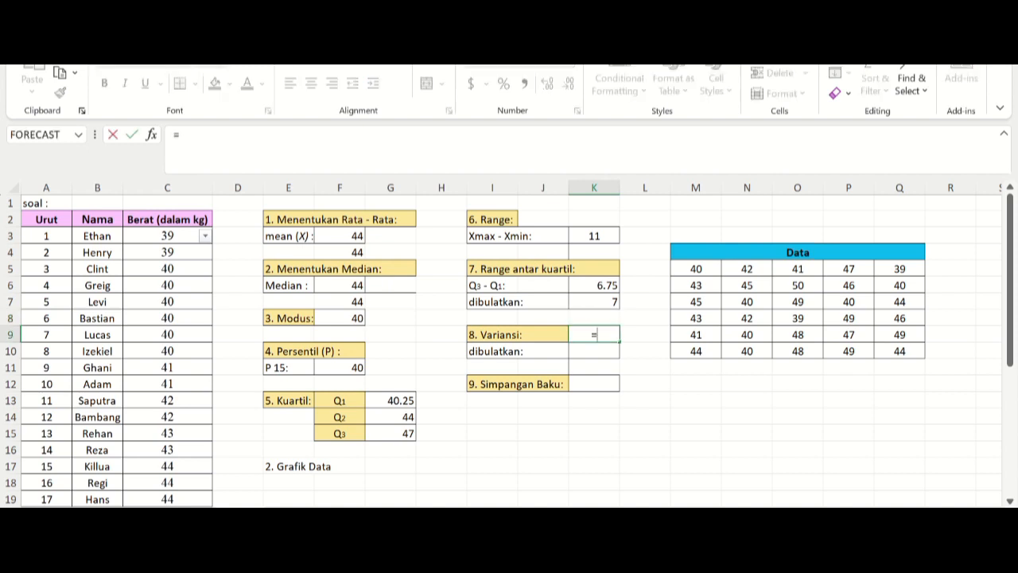
text(var)
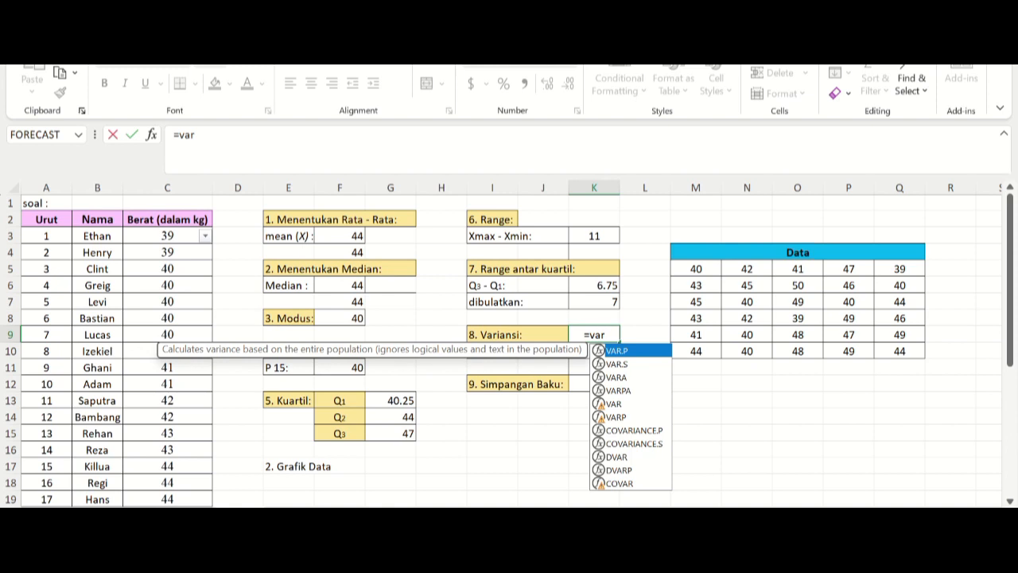
key(Down)
key(Down)
key(Down)
key(Down)
key(Down)
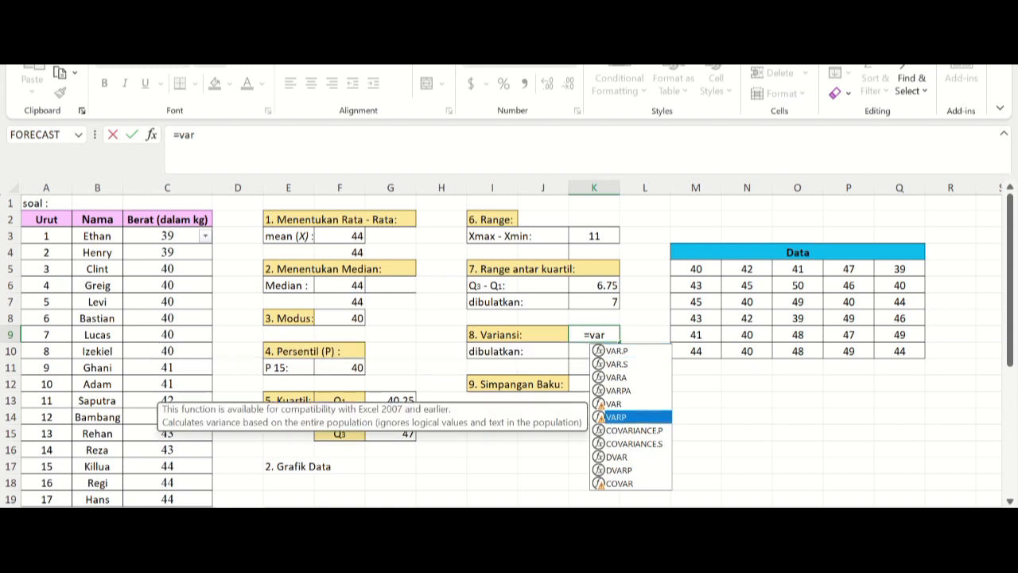
key(Tab)
drag(696, 269, 907, 354)
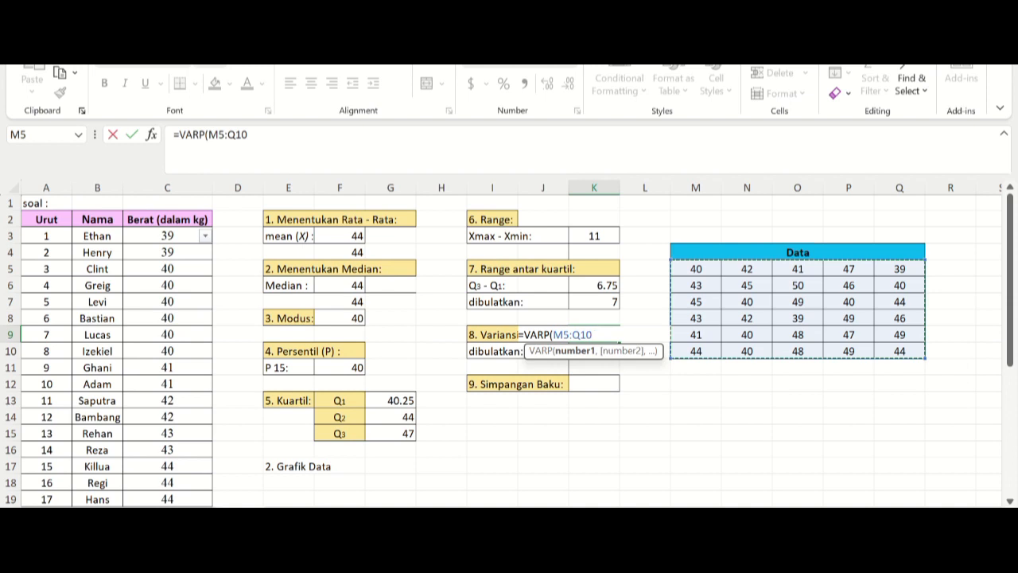
text())
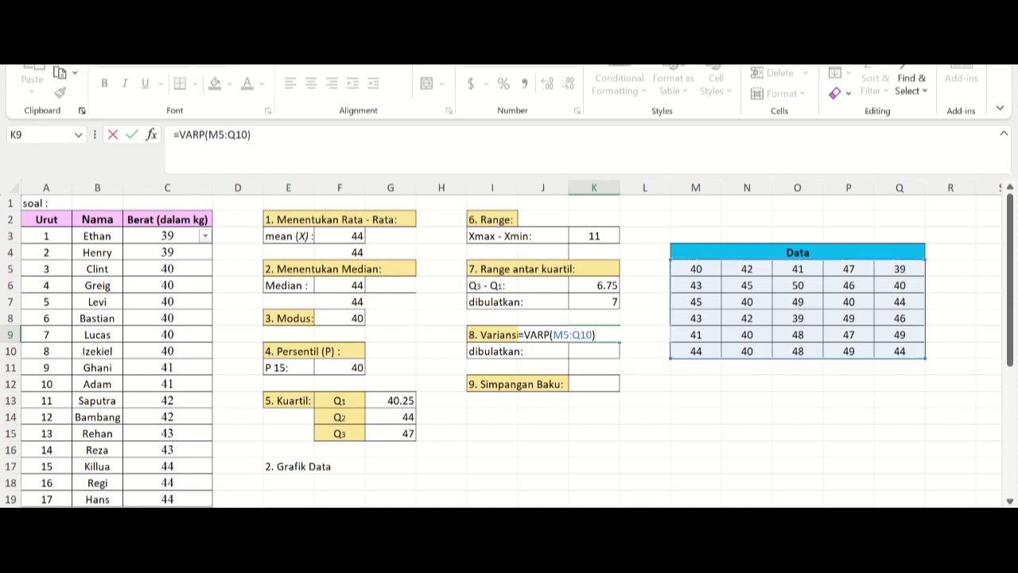
key(Return)
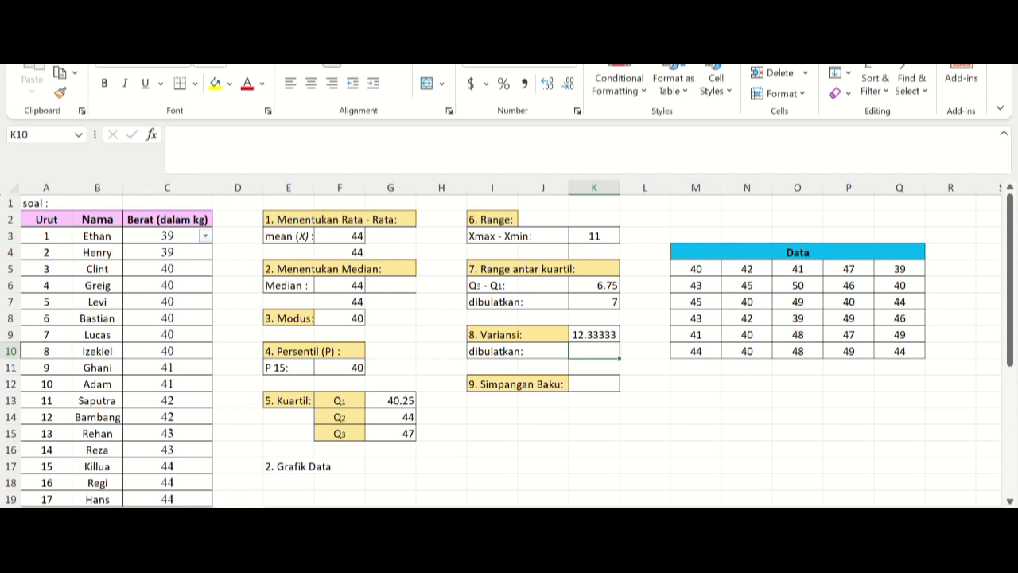
Step: Round the variance to a whole number in K10 with the formula =ROUND(K9,0)
text(=)
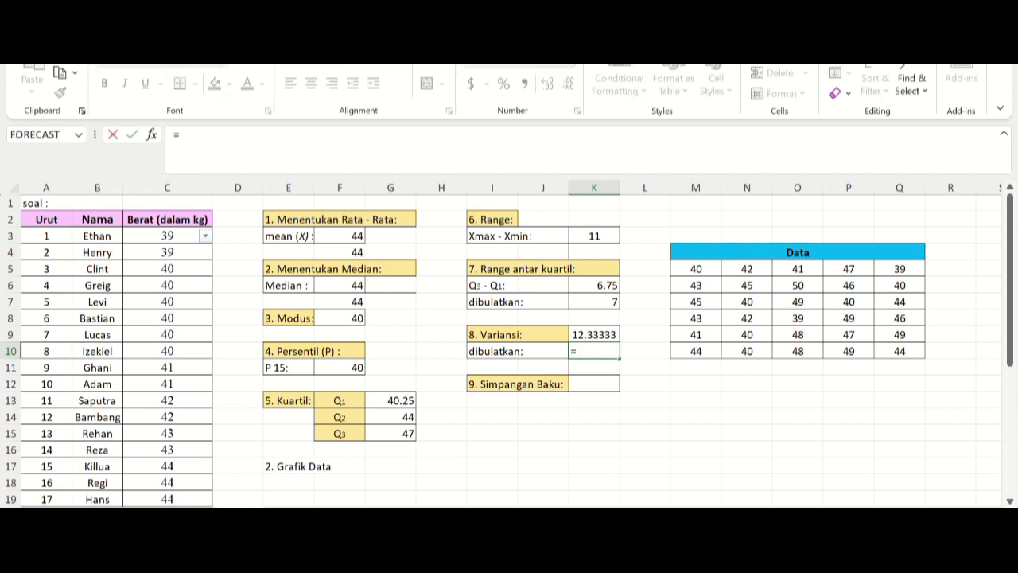
text(round)
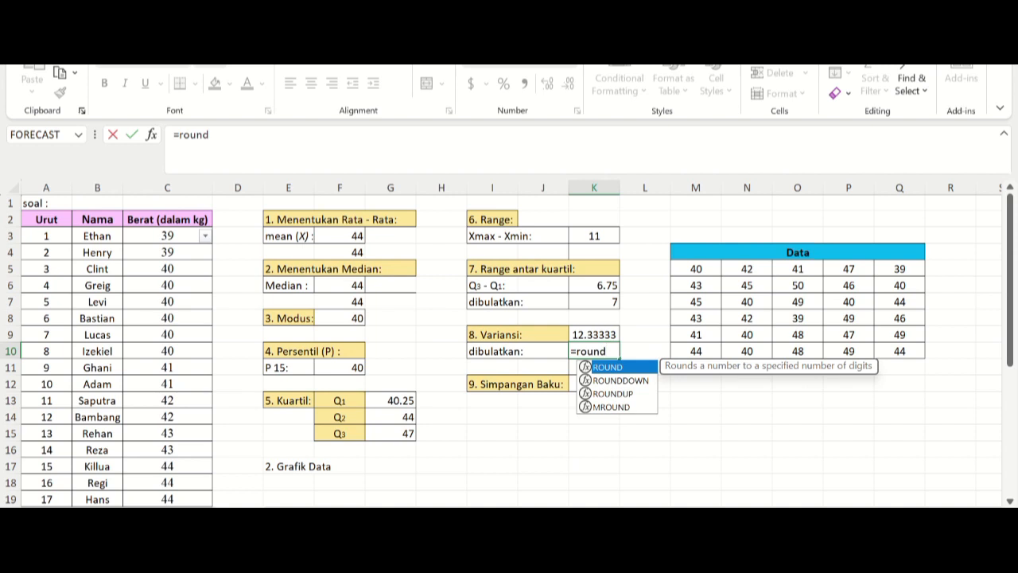
key(Tab)
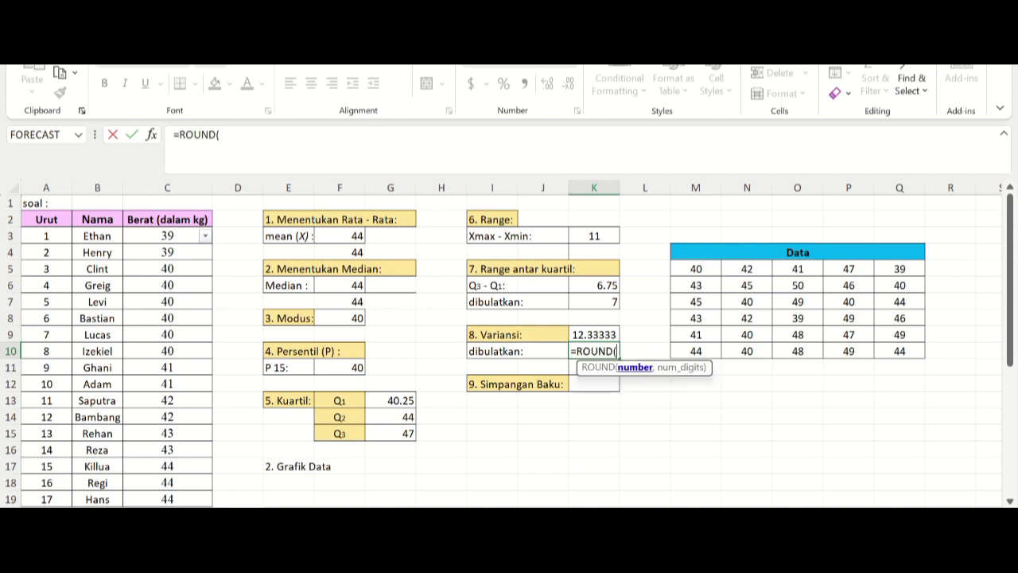
mouse_move(696, 269)
mouse_down()
mouse_move(747, 301)
mouse_move(747, 285)
mouse_move(696, 268)
mouse_up()
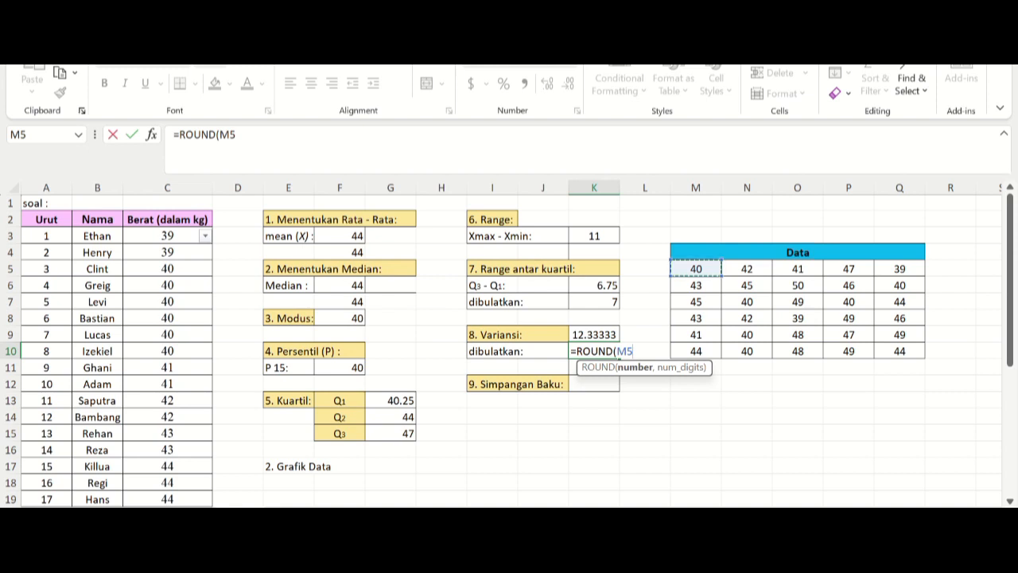
key(BackSpace)
key(BackSpace)
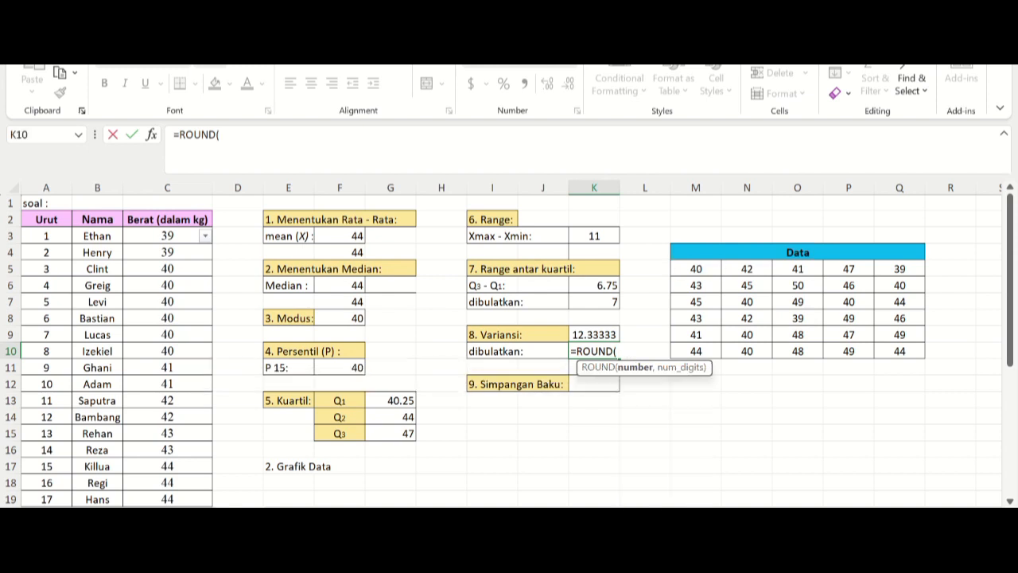
click(594, 335)
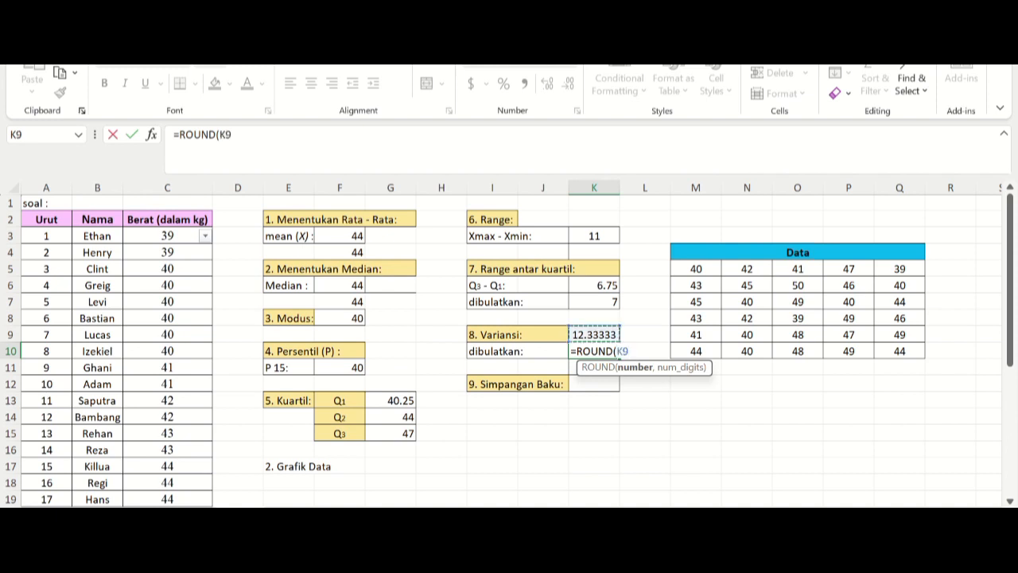
text())
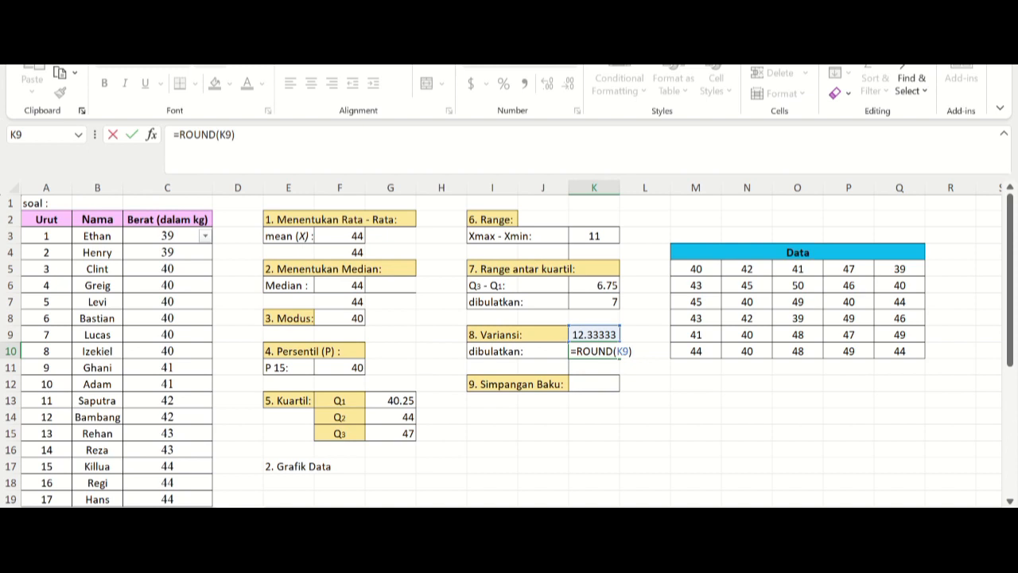
key(BackSpace)
text(,0))
key(Return)
Step: Calculate the population standard deviation of the Data table in K12 with the formula =STDEVP(M5:Q10)
click(594, 384)
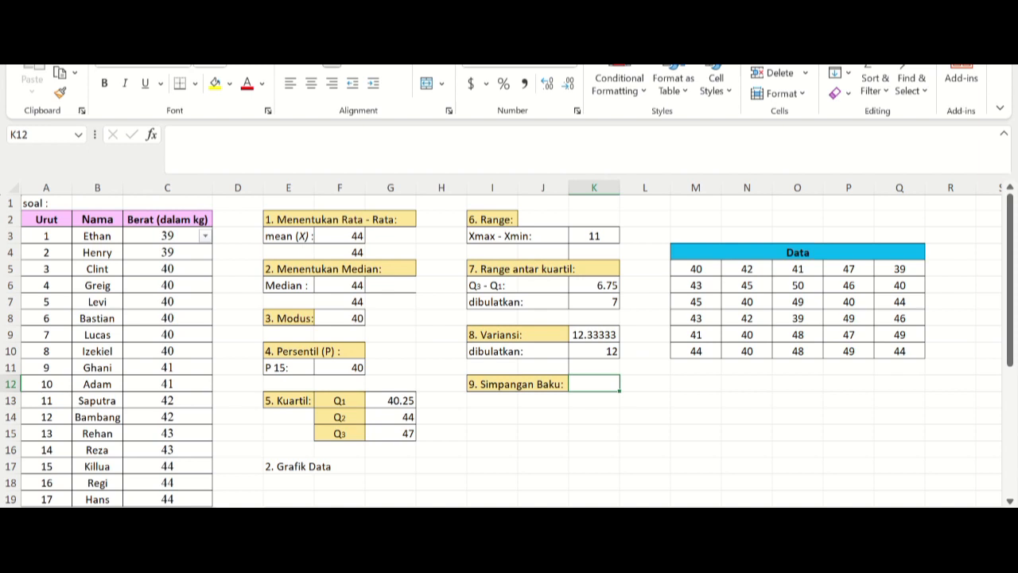
text(=)
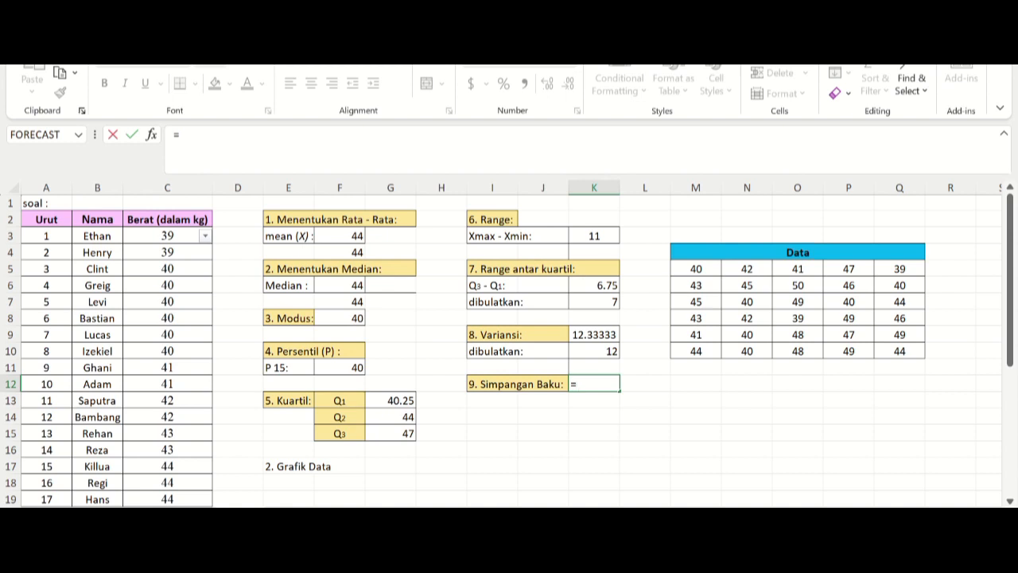
text(st)
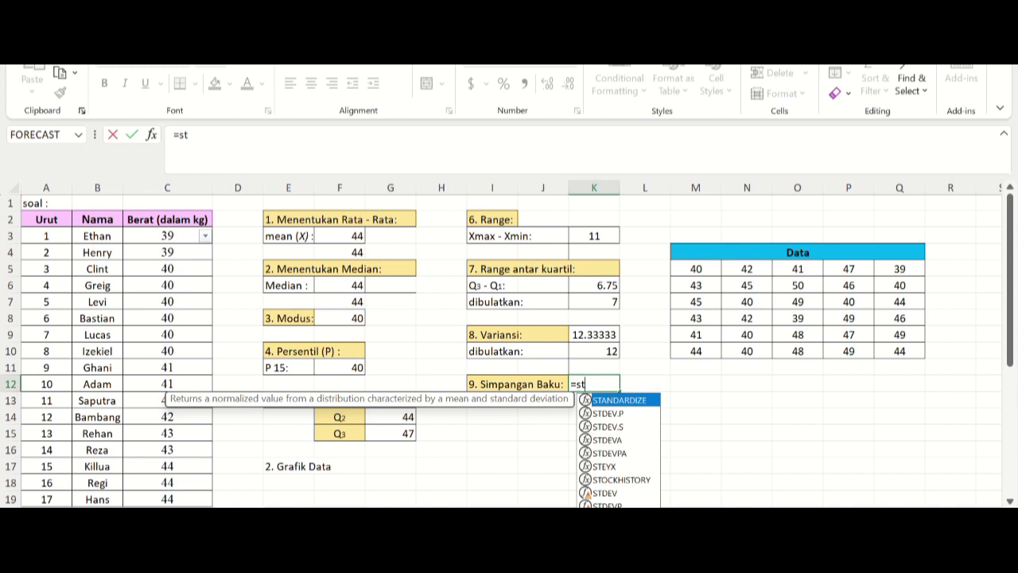
double_click(607, 505)
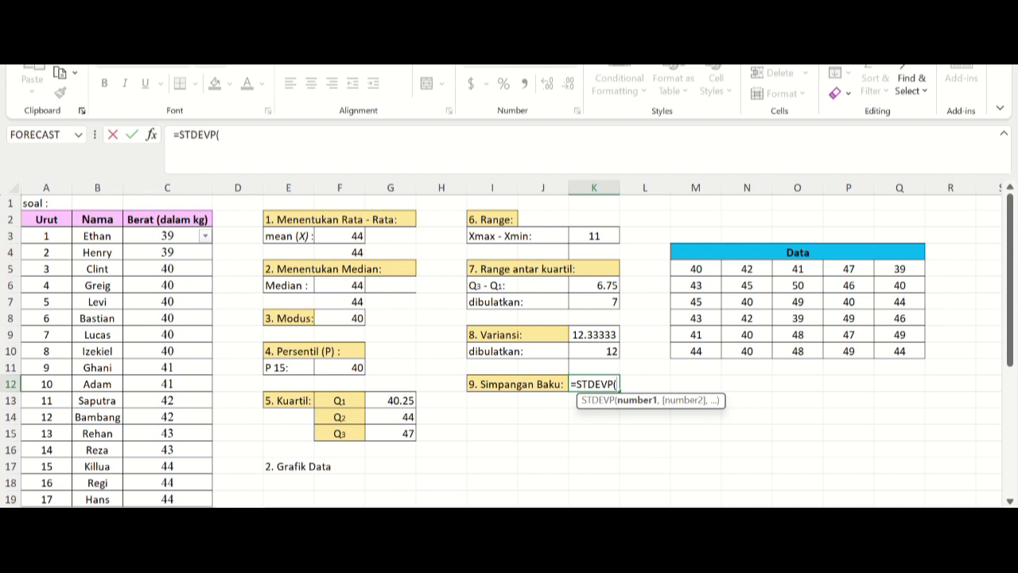
drag(696, 269, 911, 353)
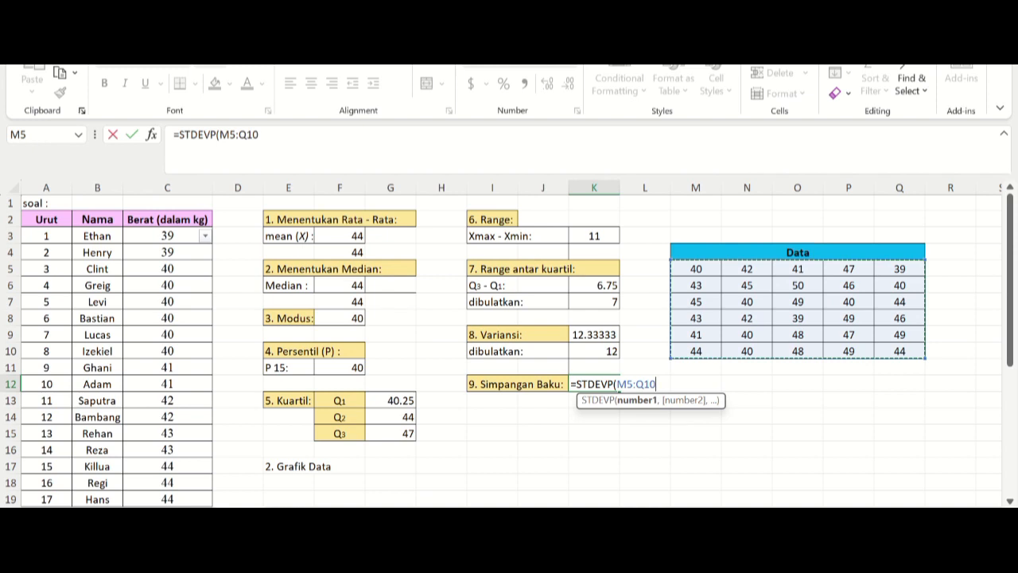
text())
key(Return)
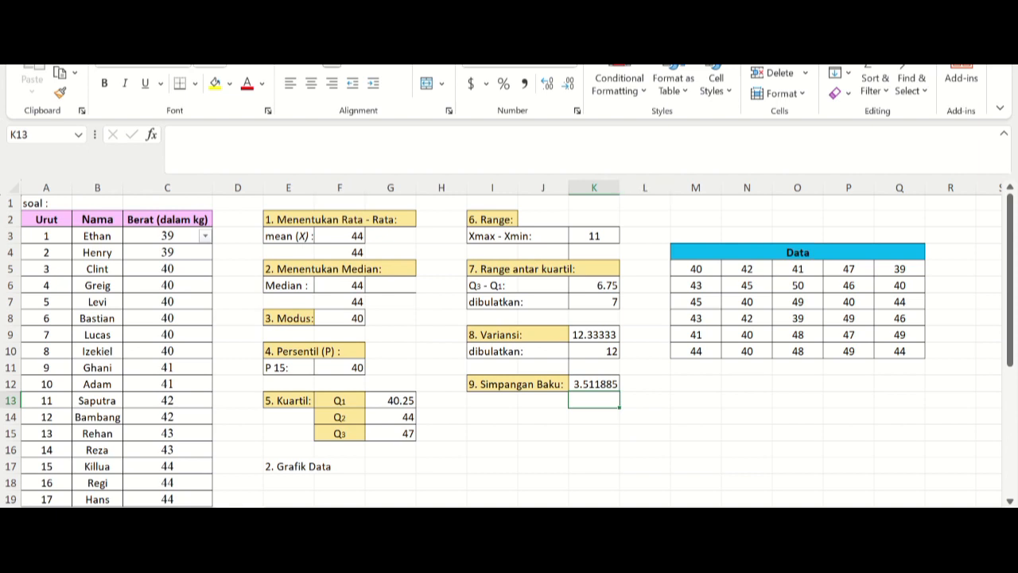
Step: Insert a Histogram chart from the weight values in C3:C32
scroll(509, 350, down, 2)
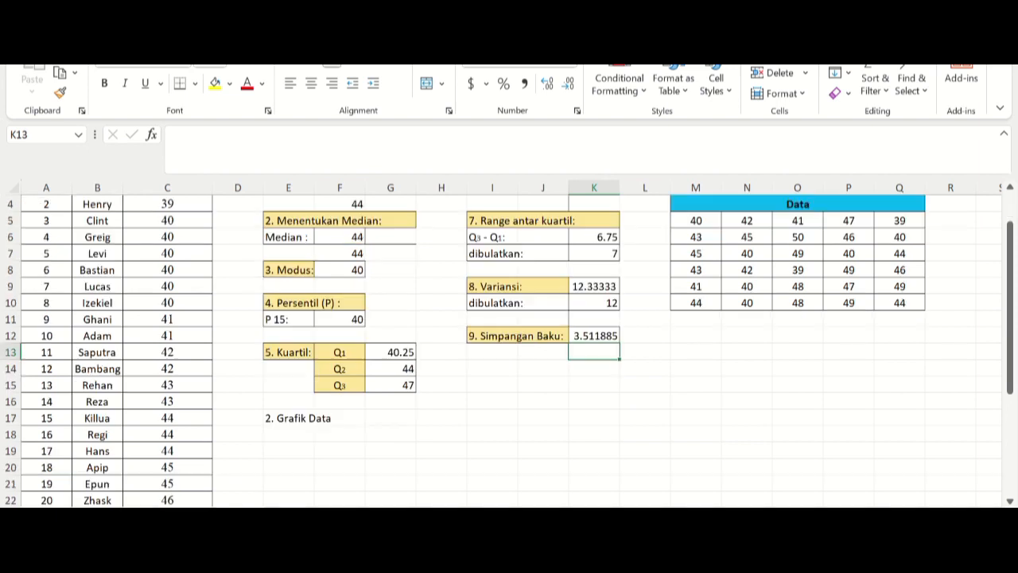
scroll(509, 350, down, 2)
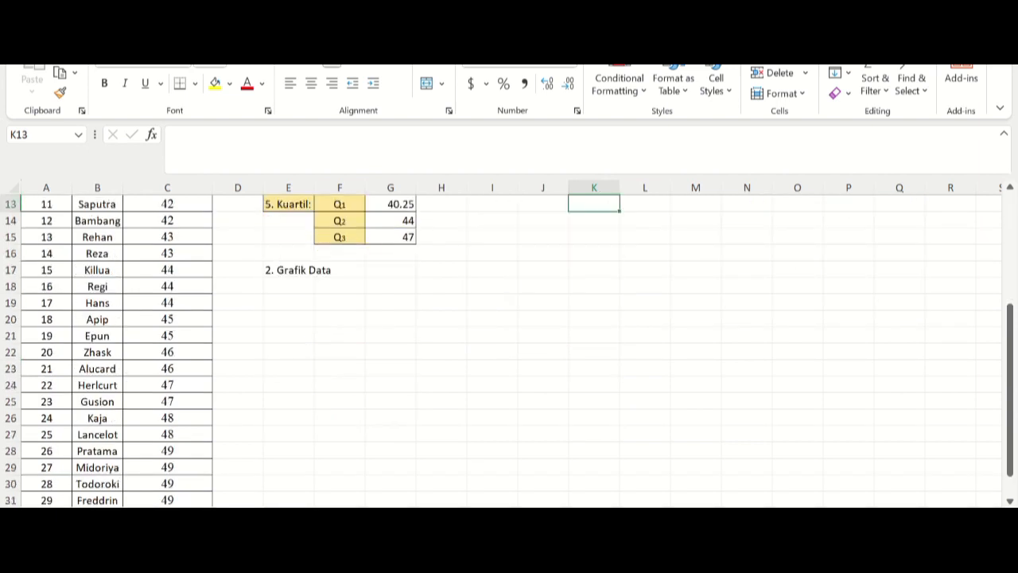
scroll(509, 350, down, 1)
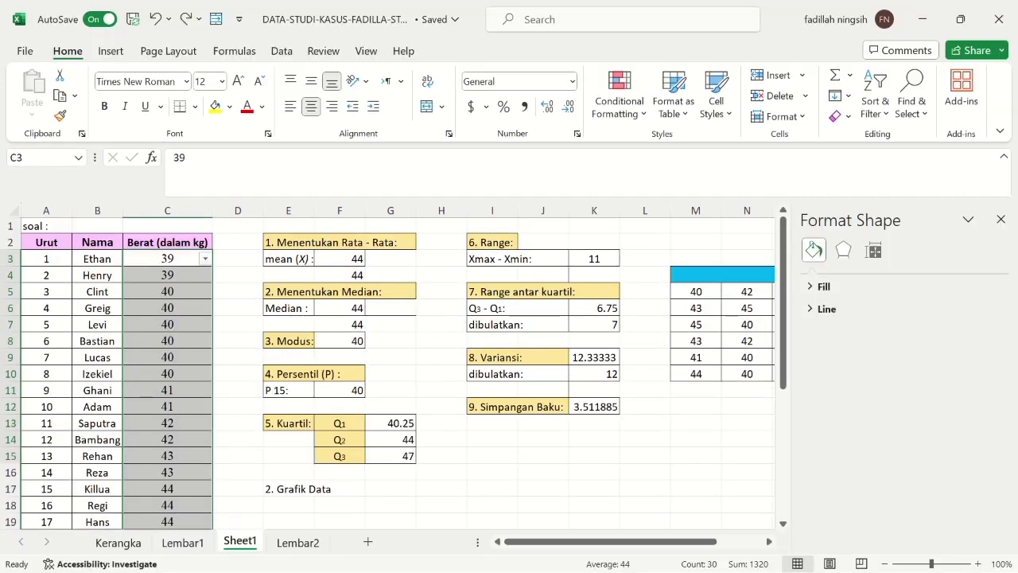
drag(167, 258, 209, 497)
scroll(208, 498, up, 4)
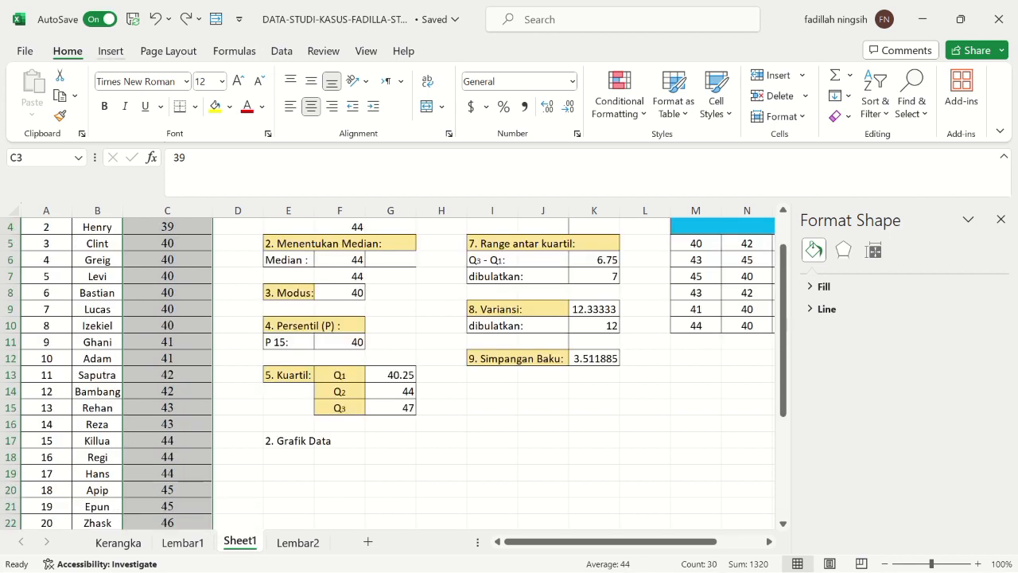
click(110, 50)
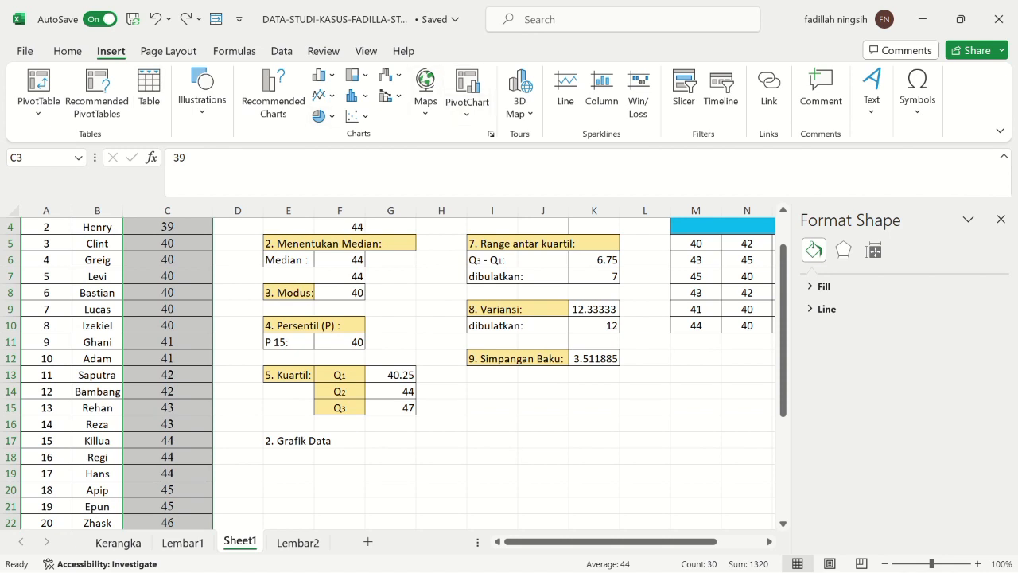
click(491, 134)
click(372, 85)
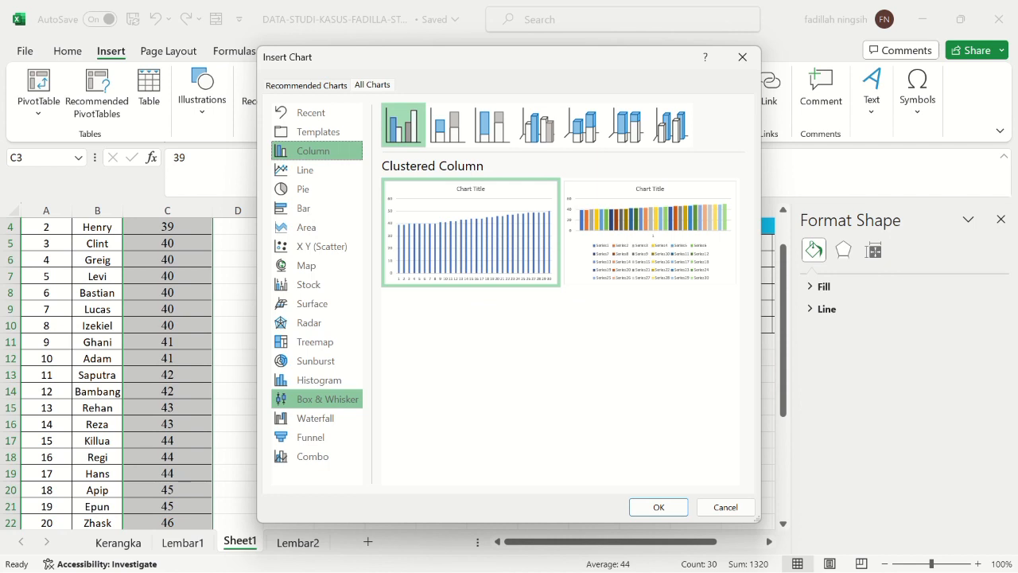
click(319, 380)
mouse_move(471, 232)
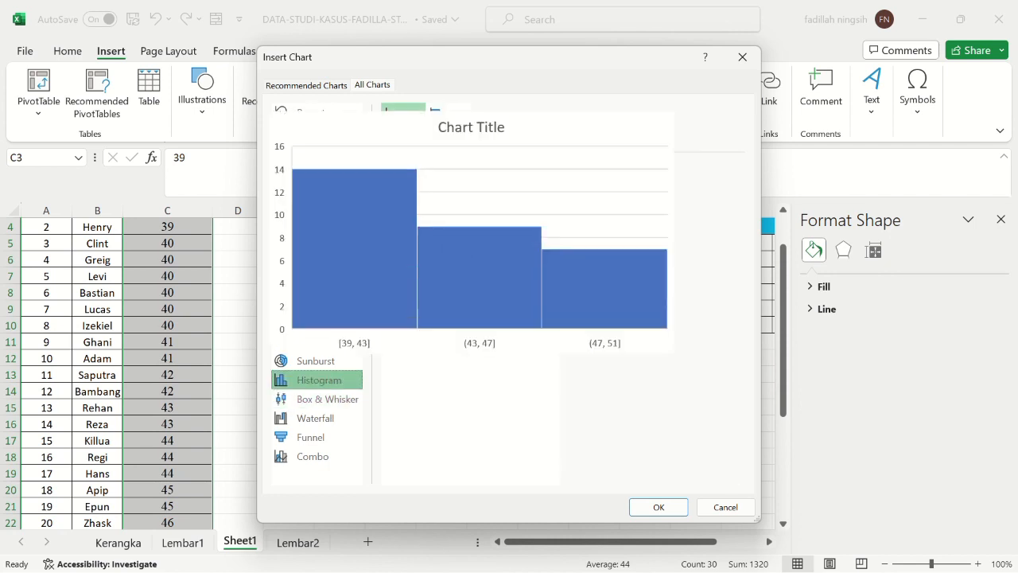
click(659, 507)
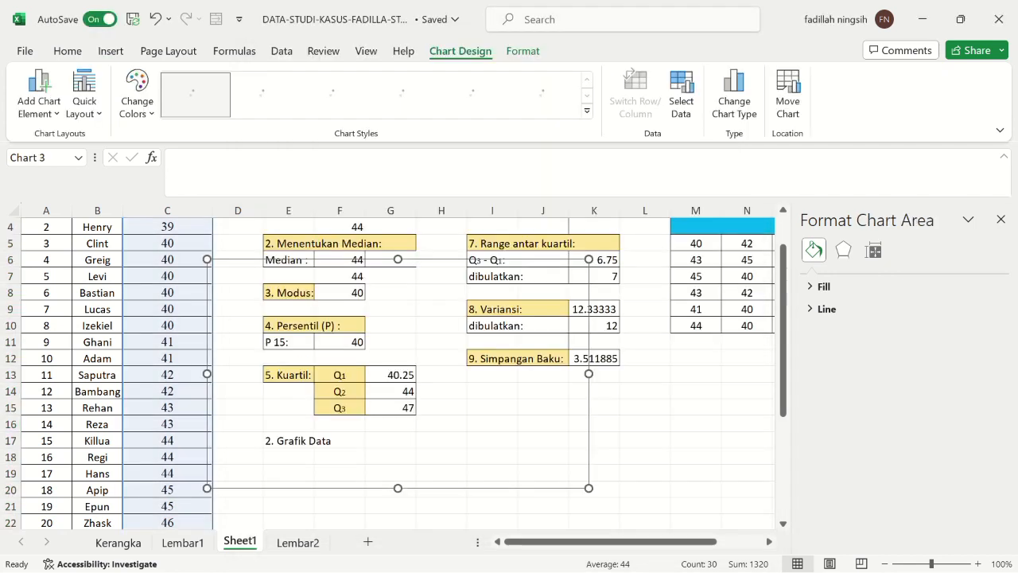
Step: Move the histogram directly below the "2. Grafik Data" heading, starting at column E and row 18
click(493, 325)
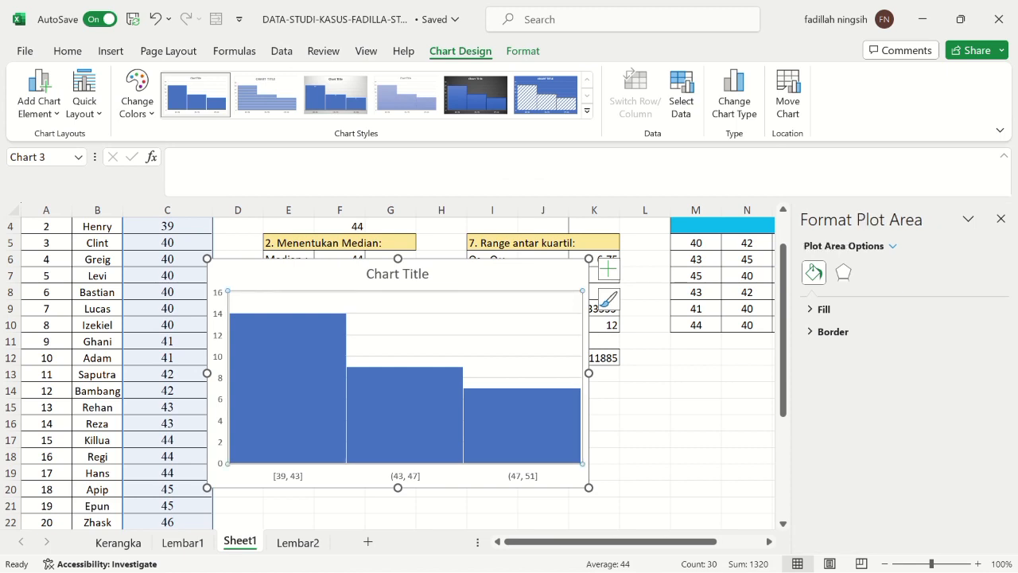
drag(493, 334, 548, 505)
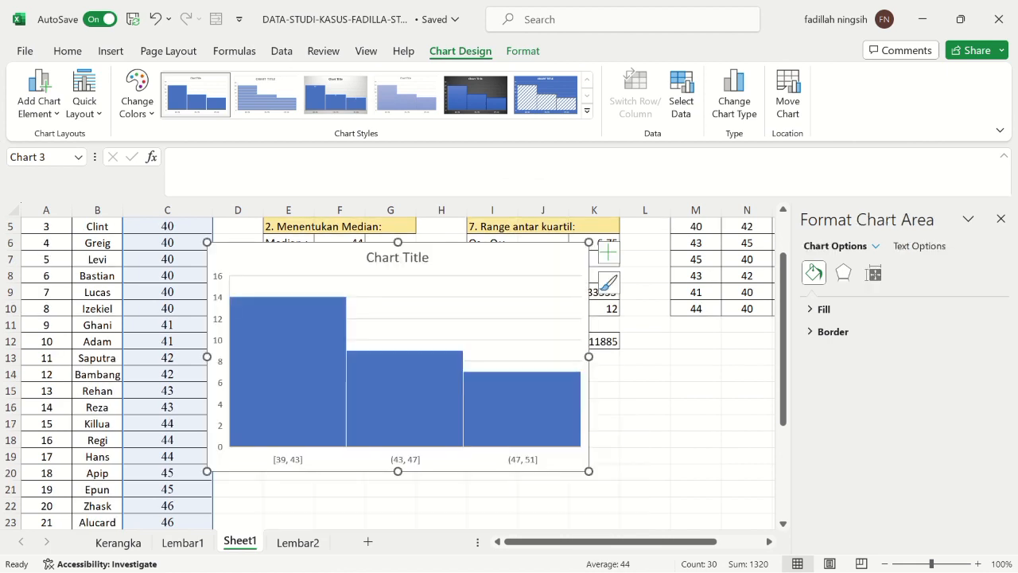
scroll(548, 505, down, 4)
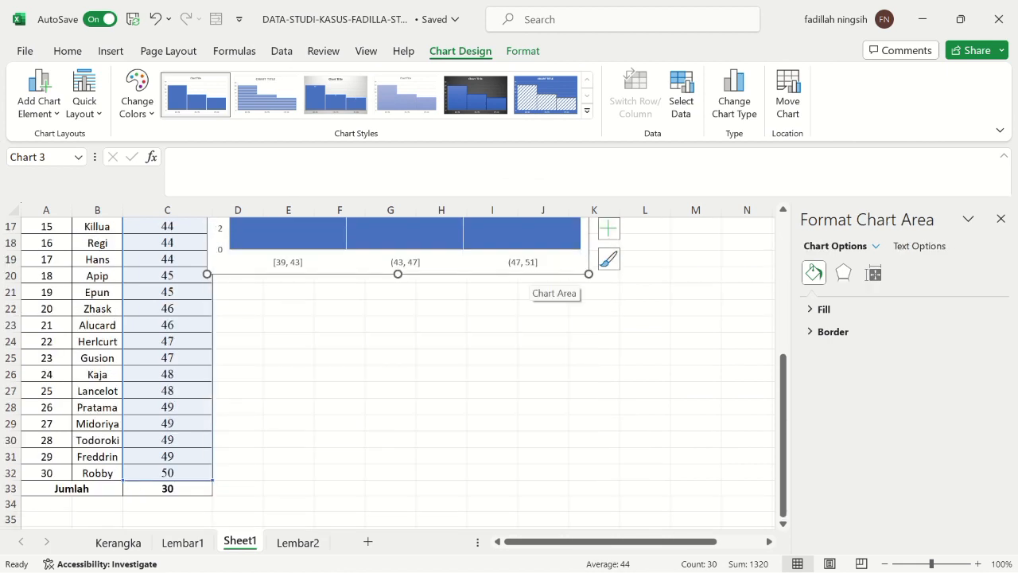
drag(533, 270, 569, 469)
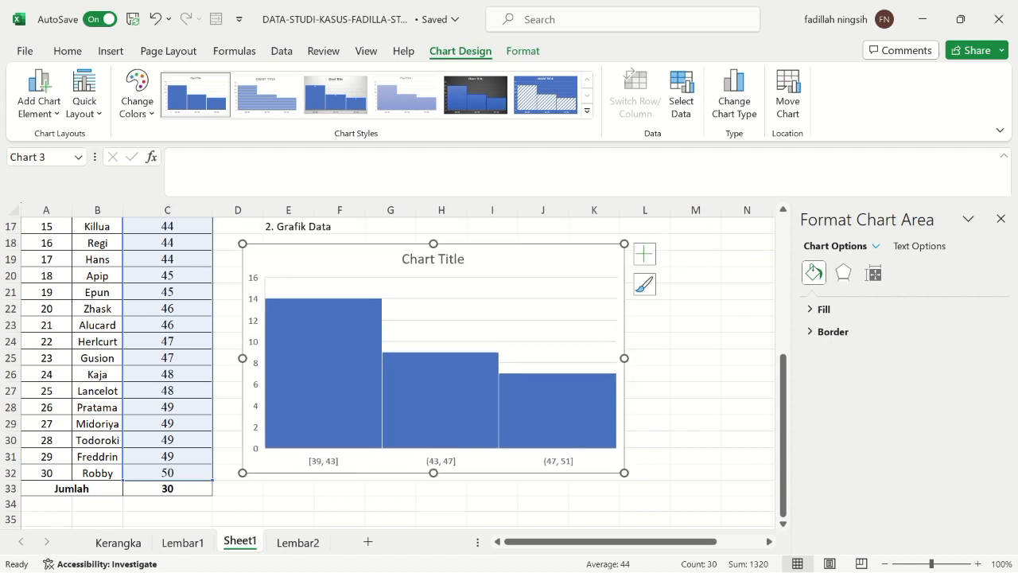
drag(589, 256, 610, 251)
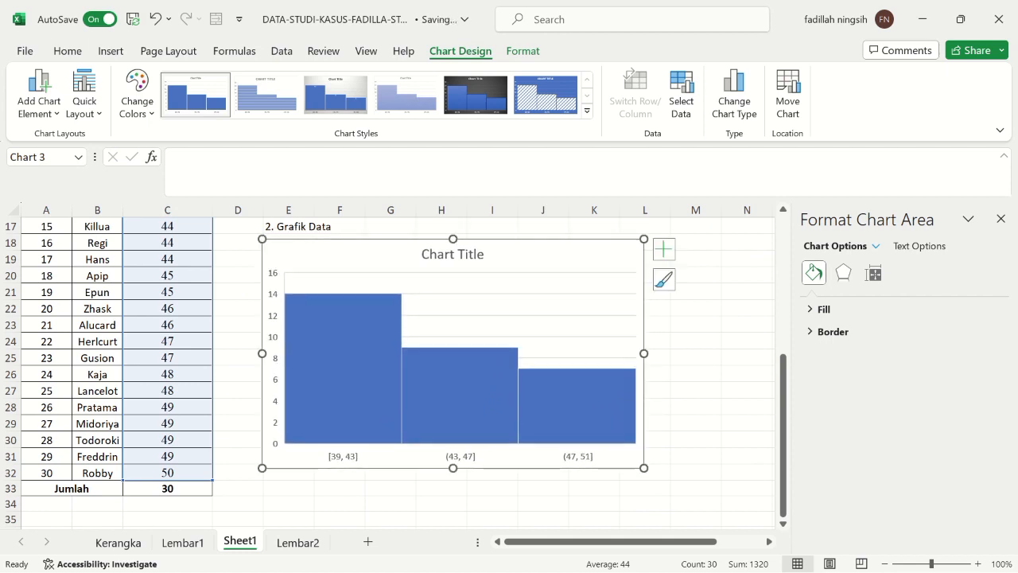
Step: Set the number of bins on the histogram's horizontal axis to 6
click(442, 398)
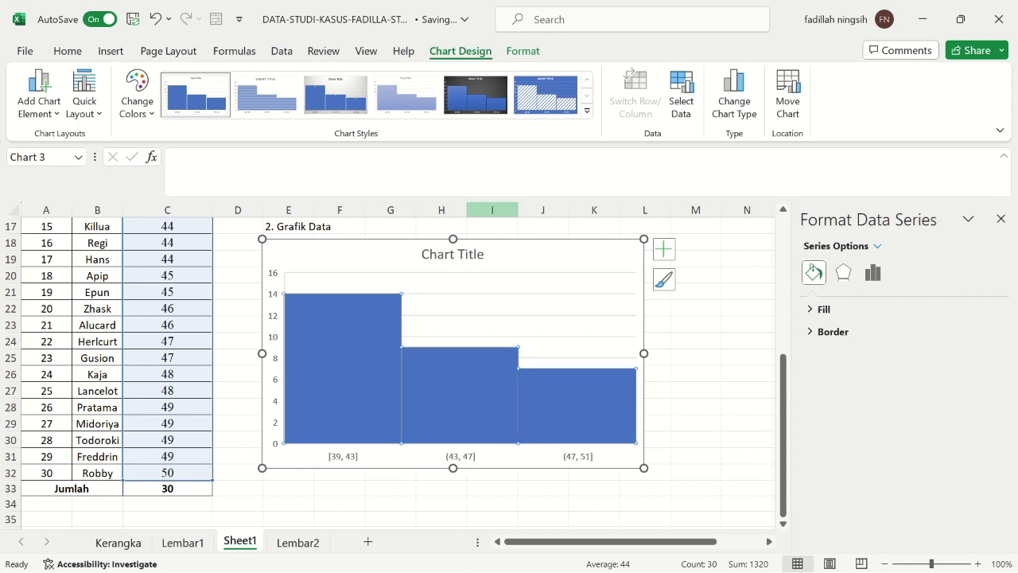
click(522, 51)
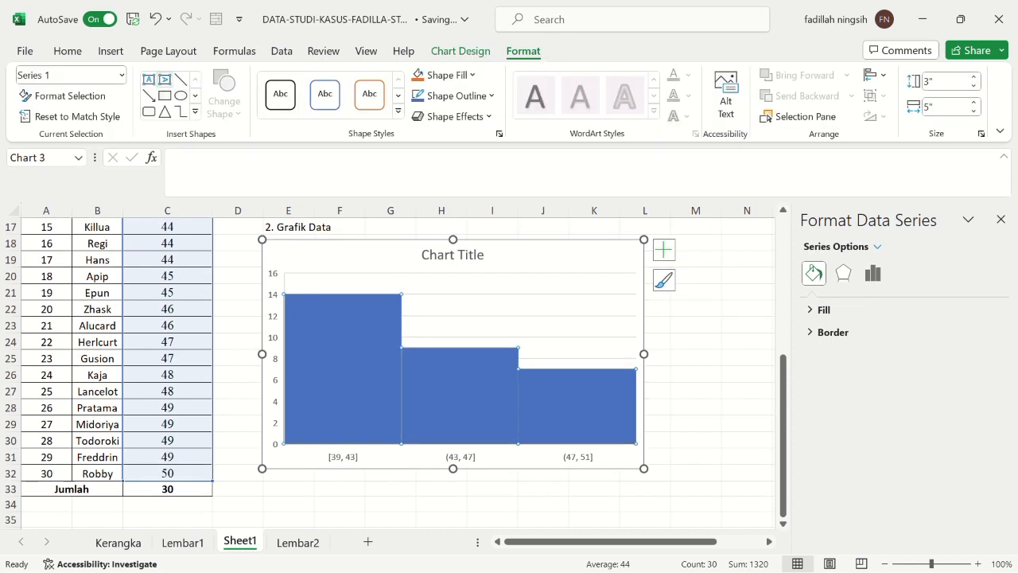
click(64, 95)
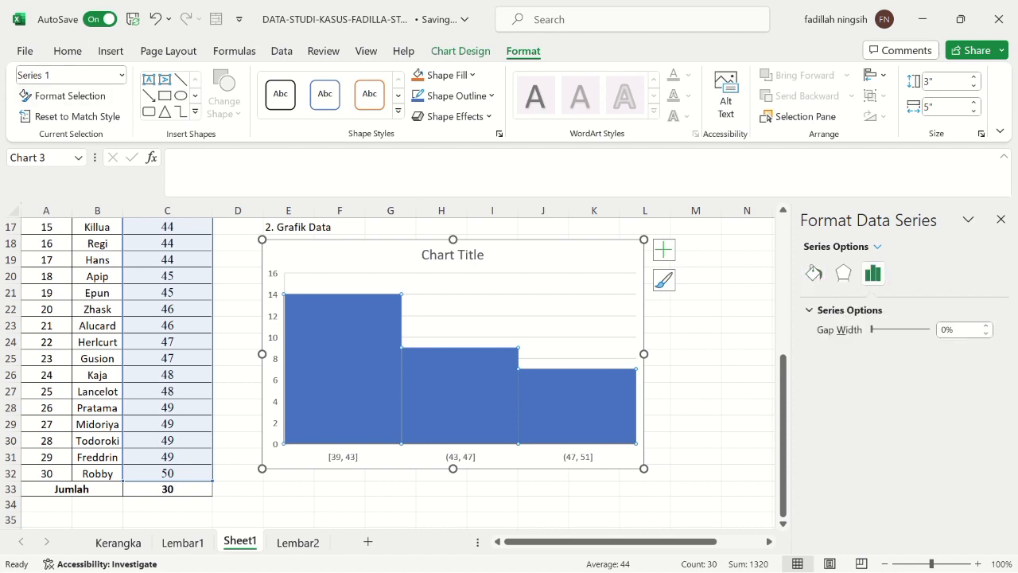
click(460, 457)
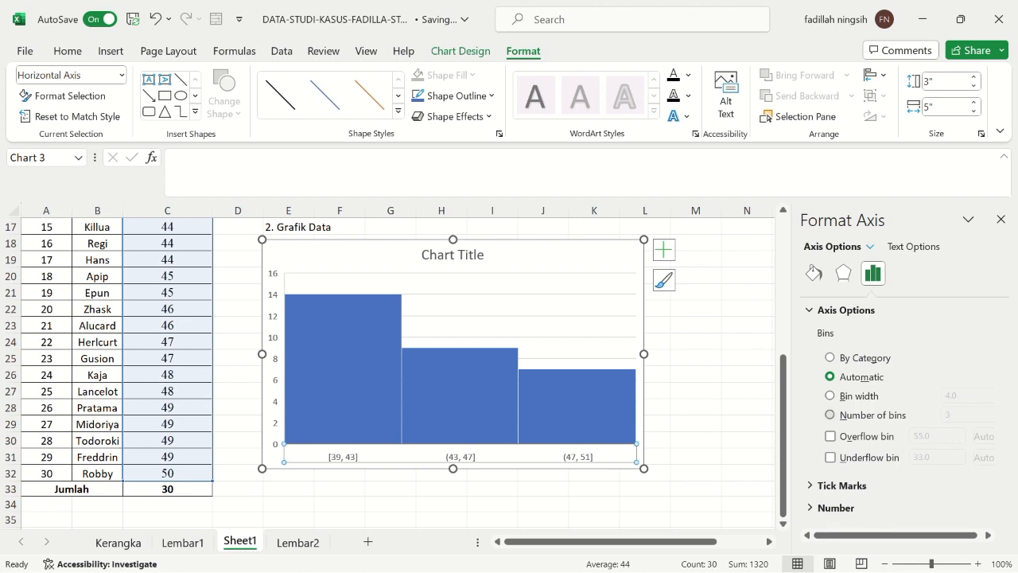
click(830, 414)
click(964, 414)
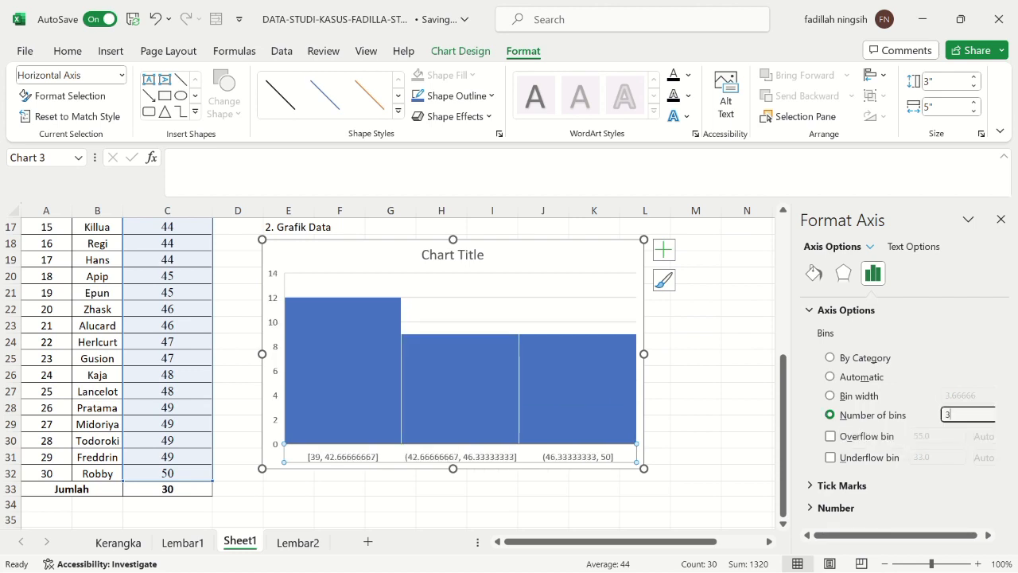
key(BackSpace)
text(6)
key(Return)
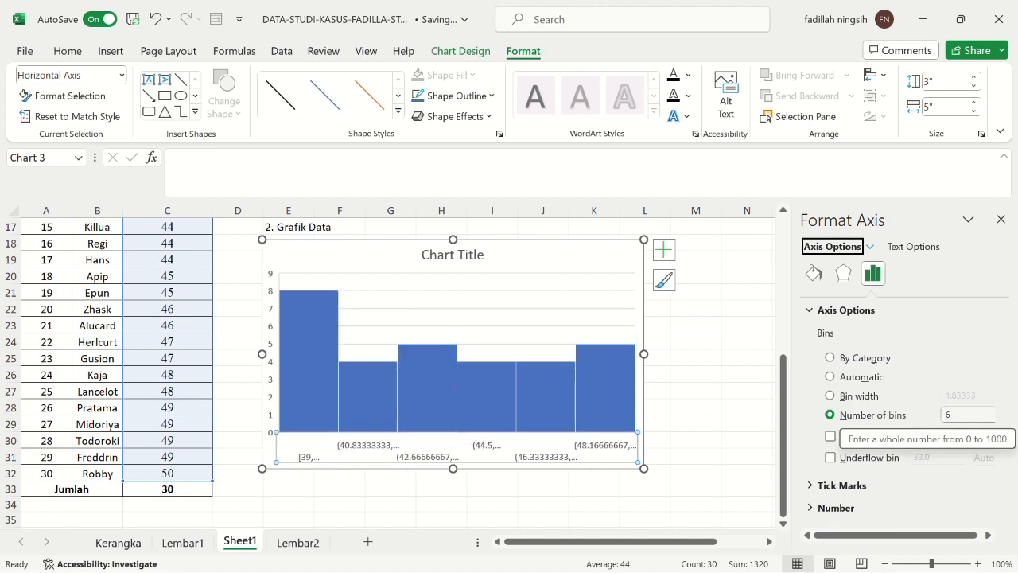
Step: Set the bin width on the histogram's horizontal axis to 2
click(567, 256)
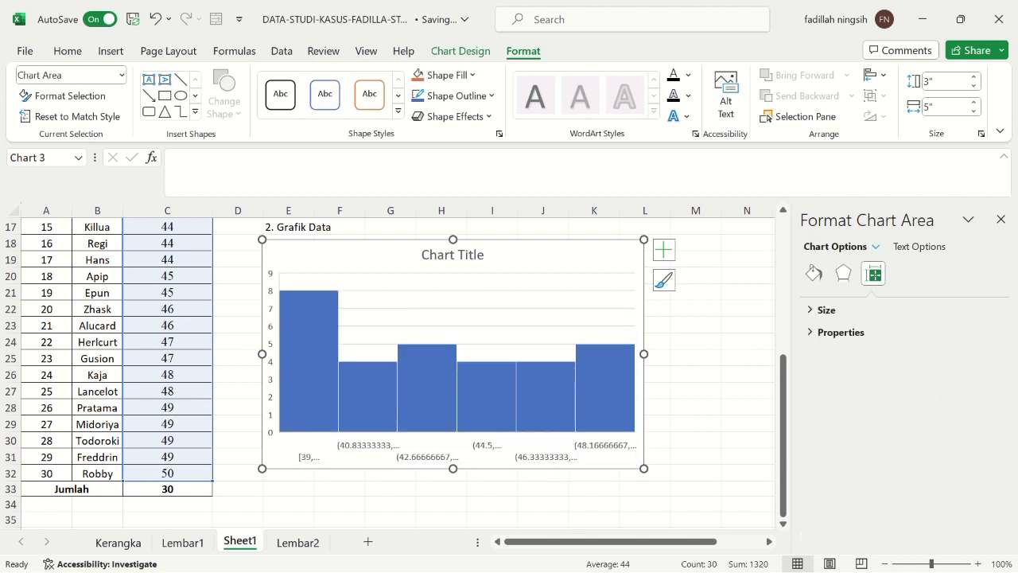
click(457, 448)
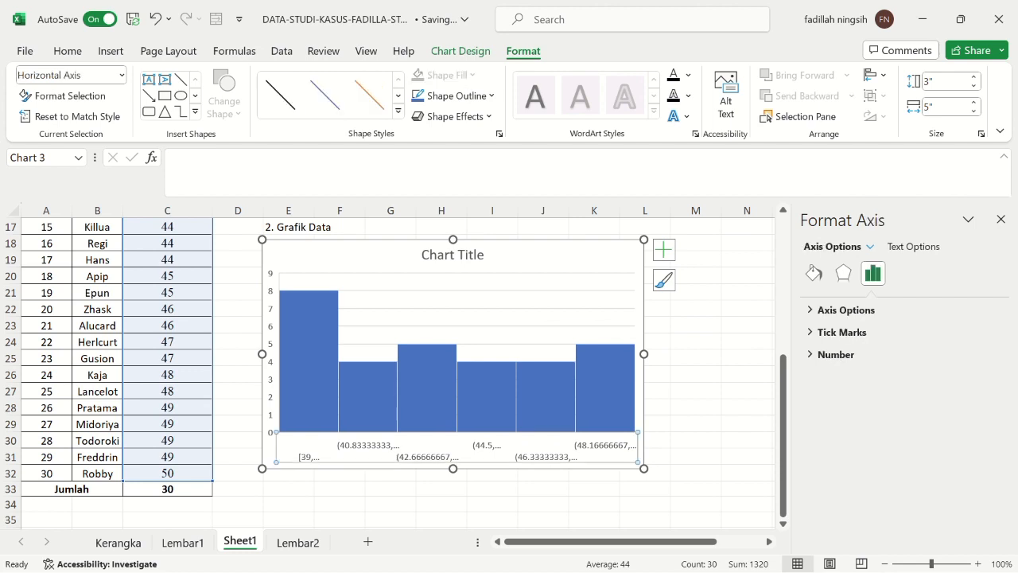
click(845, 310)
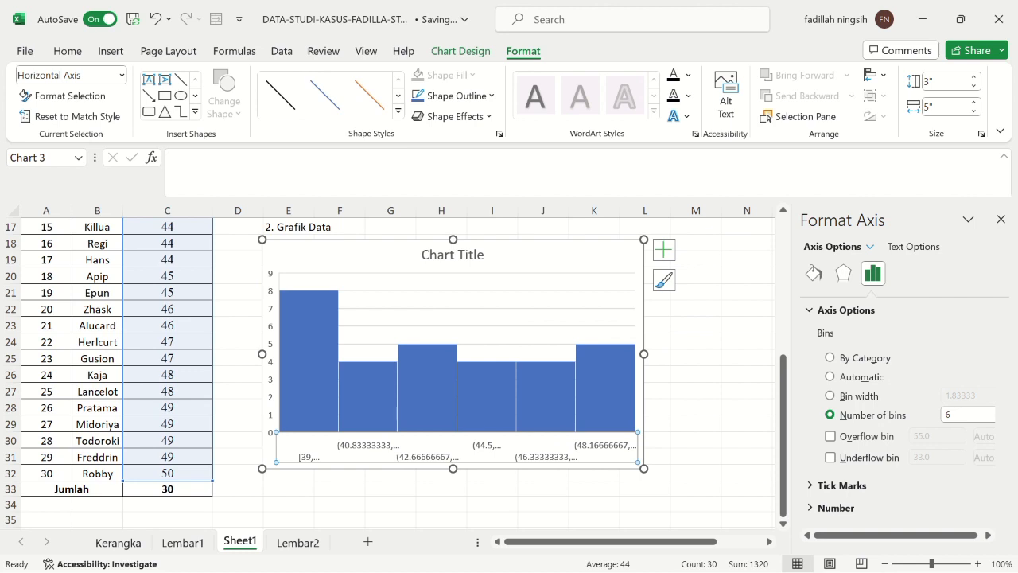
click(831, 396)
click(980, 396)
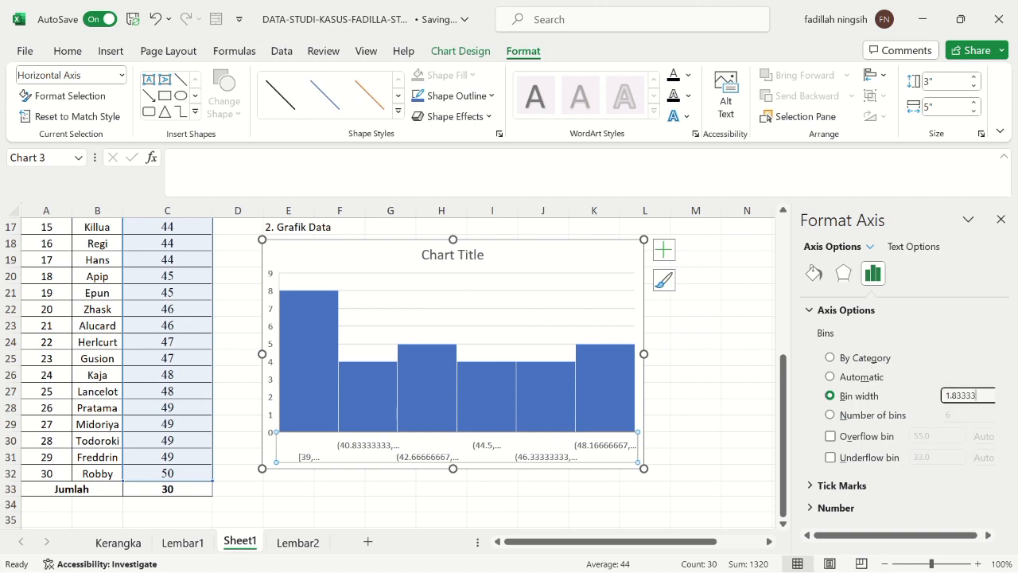
key(BackSpace)
key(BackSpace)
key(BackSpace)
key(BackSpace)
key(BackSpace)
key(BackSpace)
key(BackSpace)
text(2)
key(Return)
scroll(390, 366, down, 1)
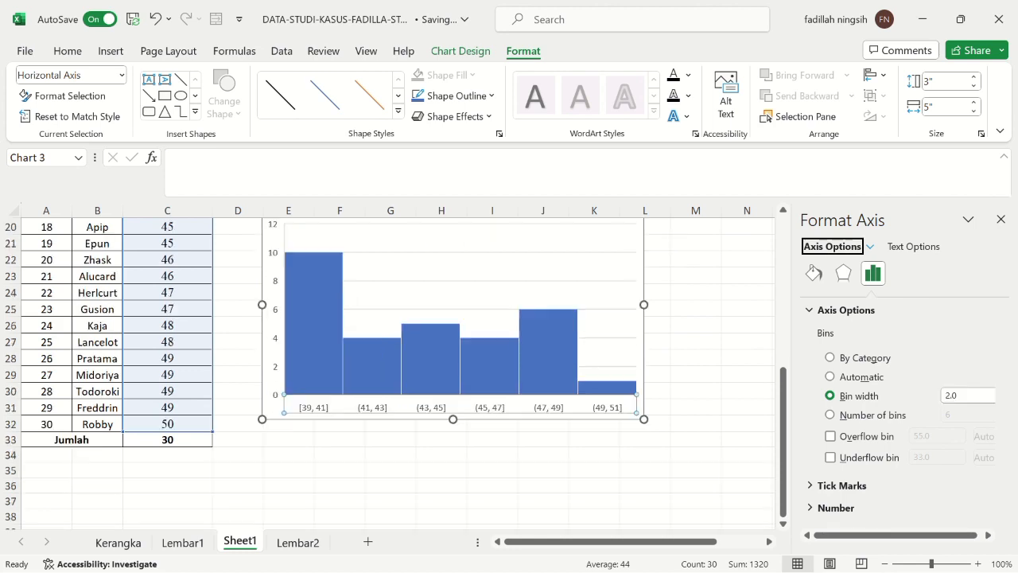
scroll(390, 366, up, 4)
scroll(390, 366, down, 2)
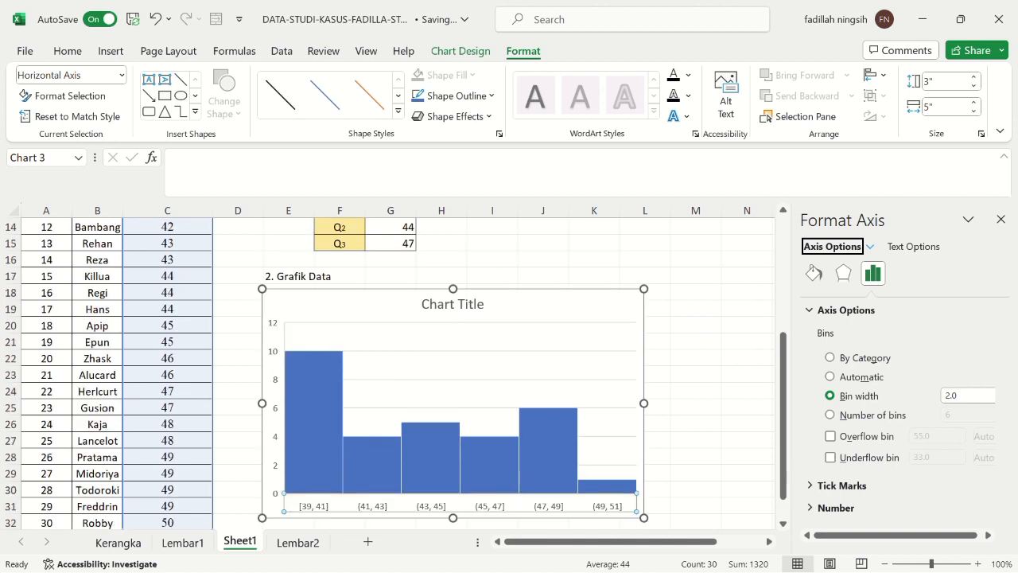
Step: Replace the histogram's placeholder title with "Berat badan siswa sma" and deselect the chart
click(460, 303)
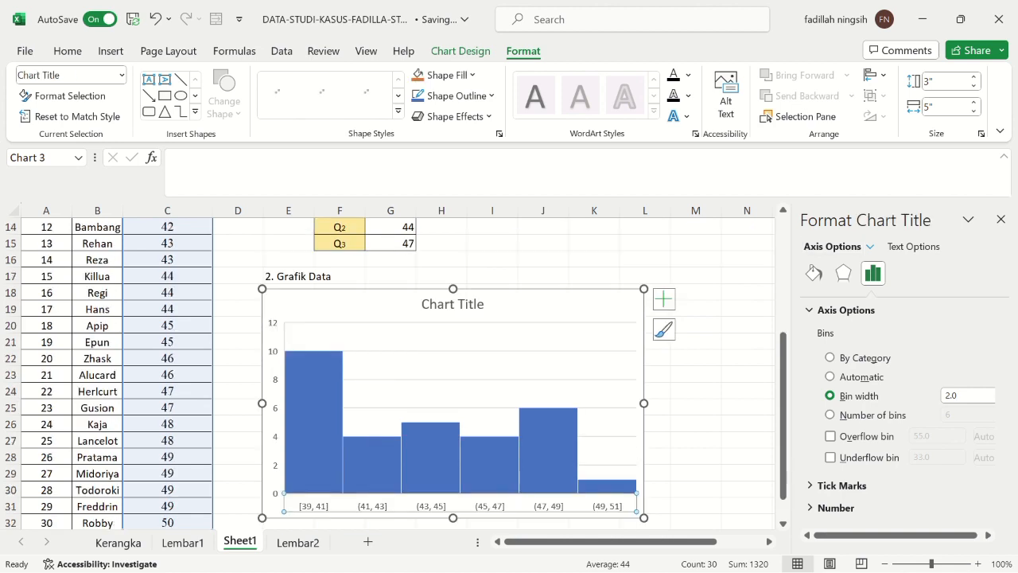
click(465, 303)
drag(485, 304, 422, 303)
key(BackSpace)
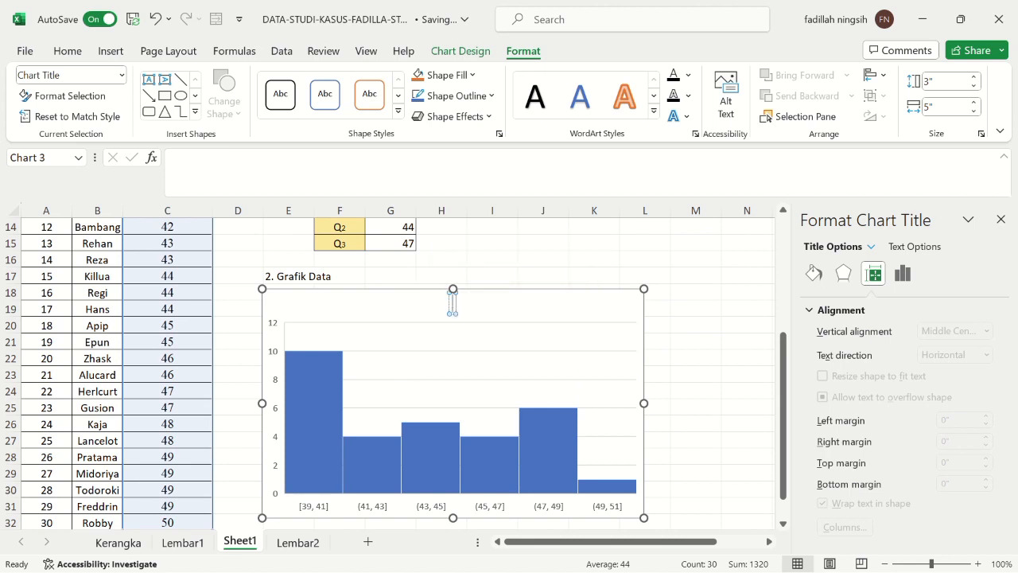
text(Berat Mahasiswa)
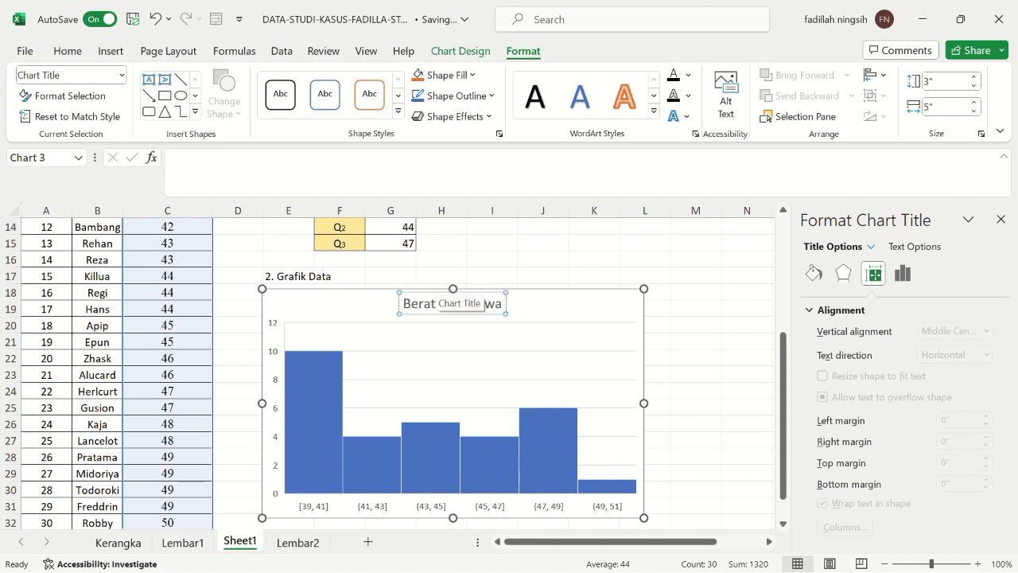
key(BackSpace)
key(BackSpace)
key(BackSpace)
key(BackSpace)
key(BackSpace)
key(BackSpace)
key(BackSpace)
key(BackSpace)
key(BackSpace)
key(BackSpace)
key(BackSpace)
key(BackSpace)
key(BackSpace)
key(BackSpace)
key(BackSpace)
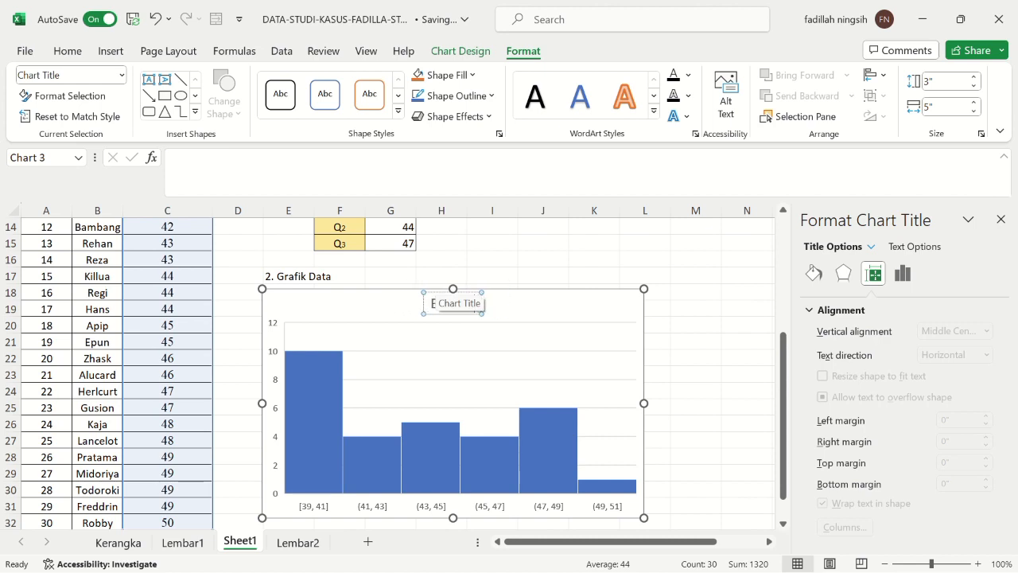
text(Be)
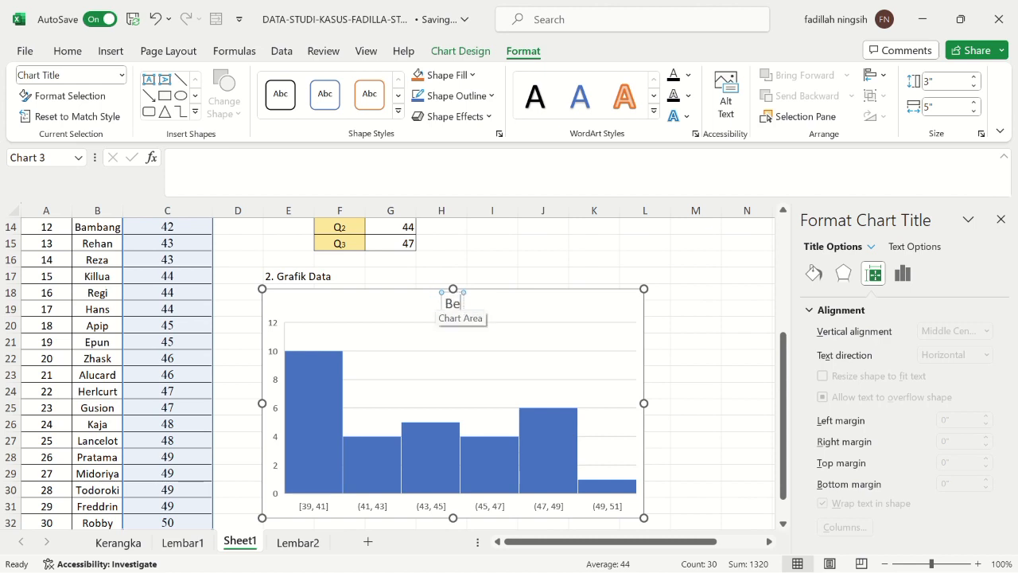
text(rat Mahasiswa)
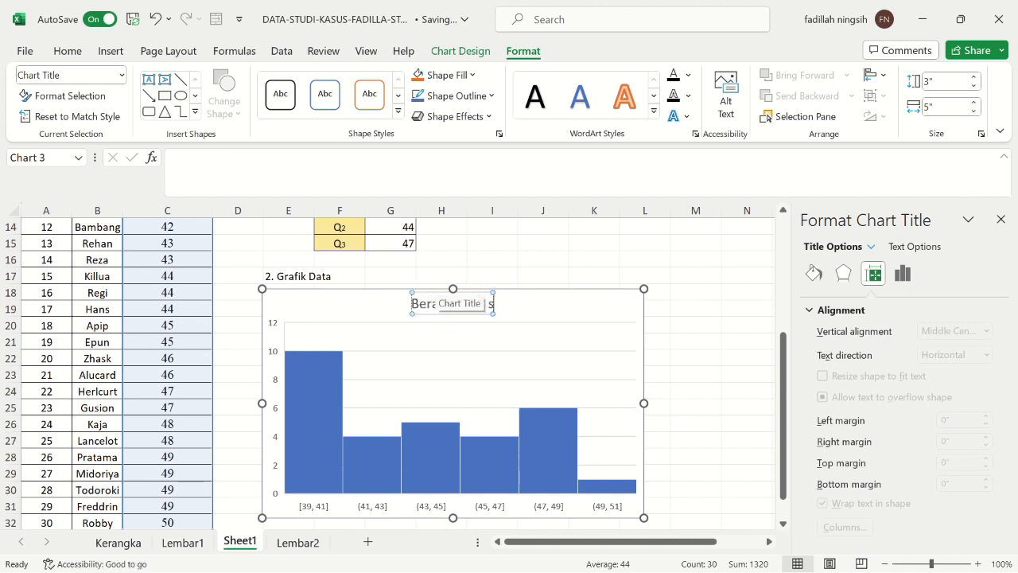
text(wa sma)
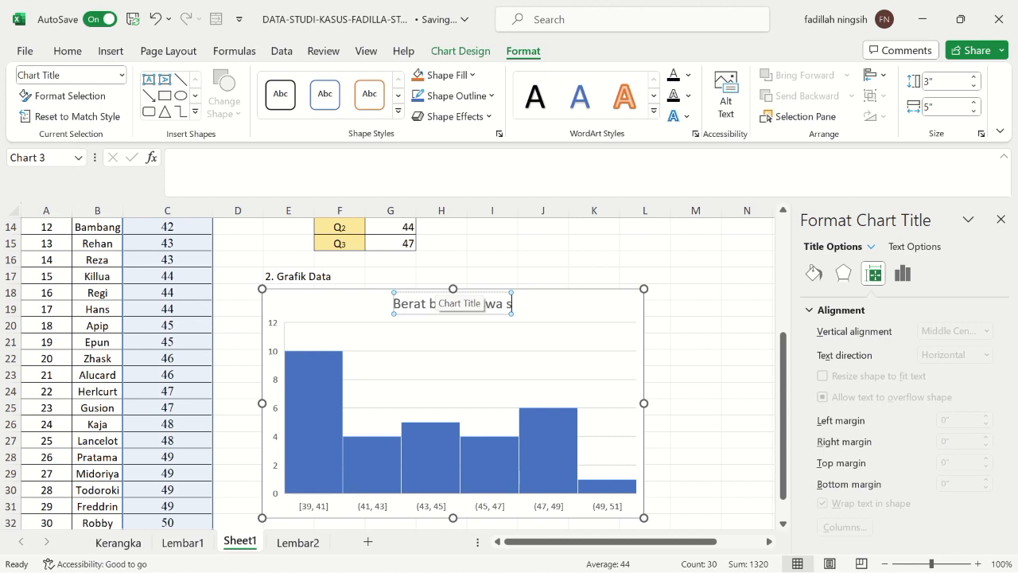
key(Return)
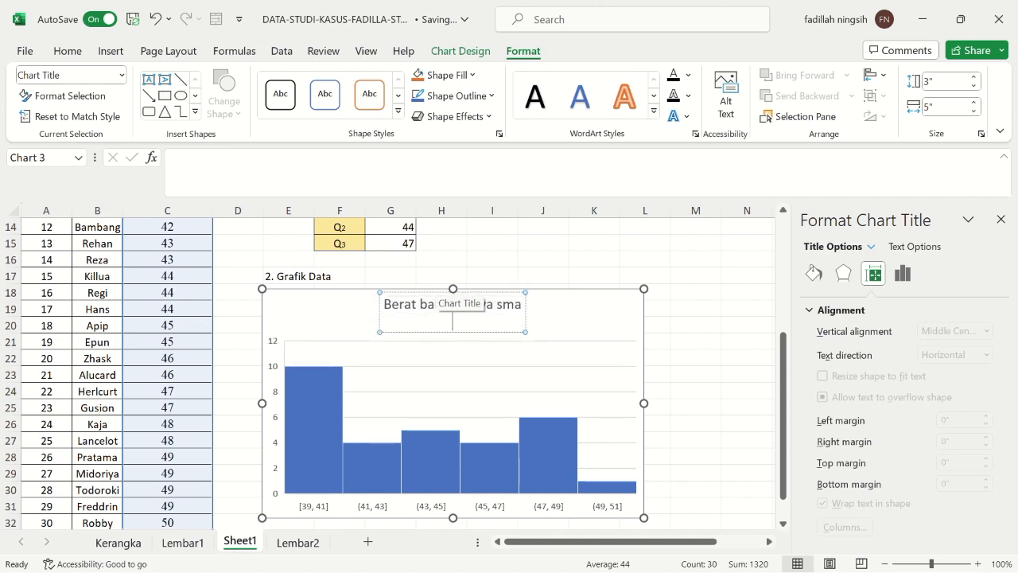
key(BackSpace)
scroll(450, 296, down, 2)
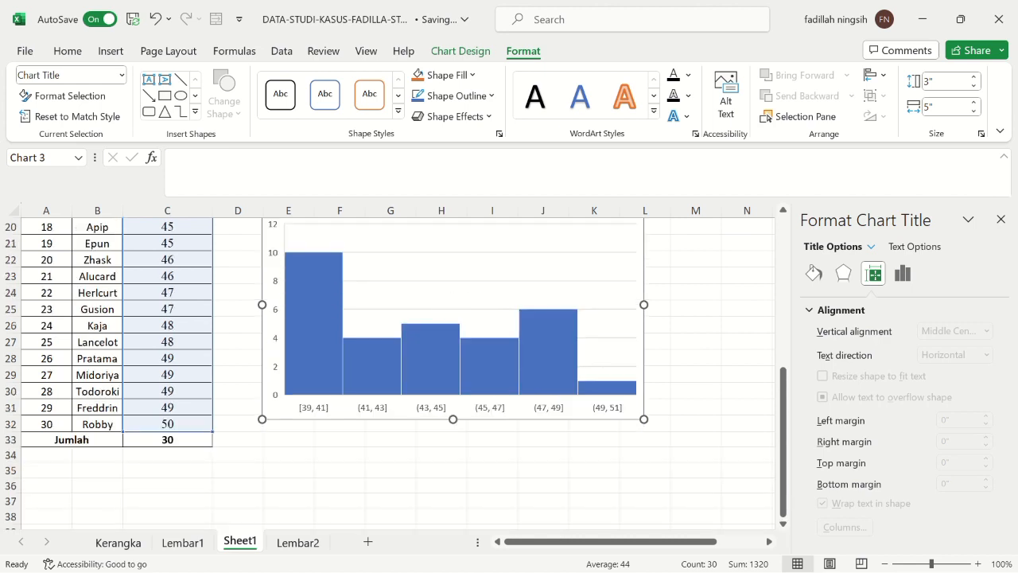
click(544, 440)
Step: Close the shape formatting options and review the completed statistics and the histogram on the sheet
scroll(543, 440, up, 6)
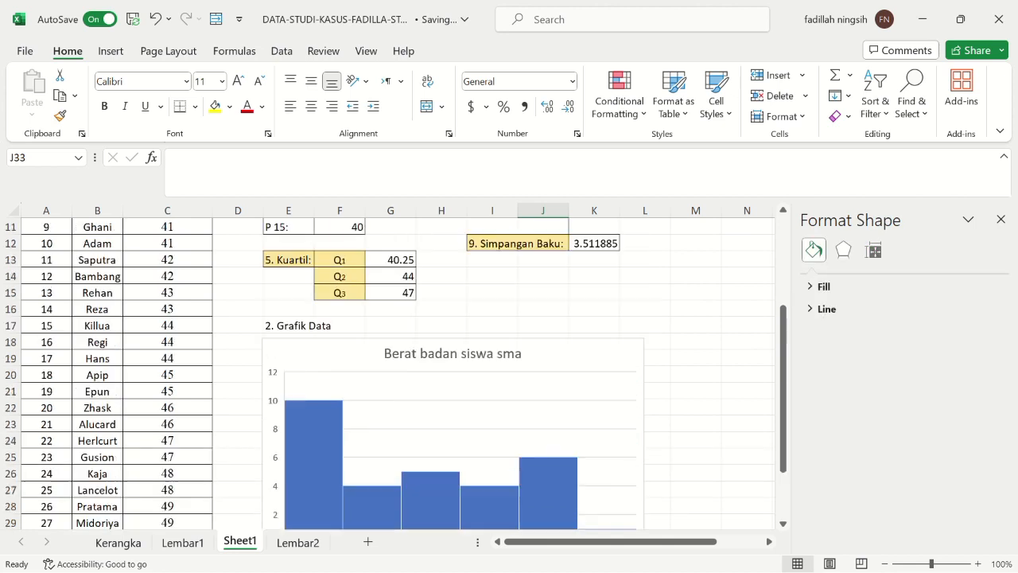
scroll(397, 373, up, 1)
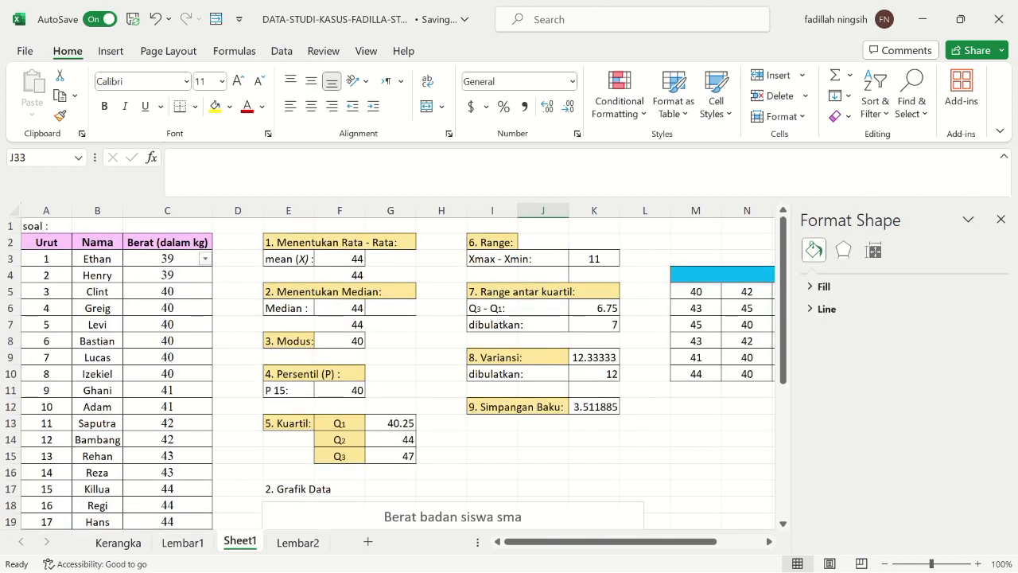
click(1001, 219)
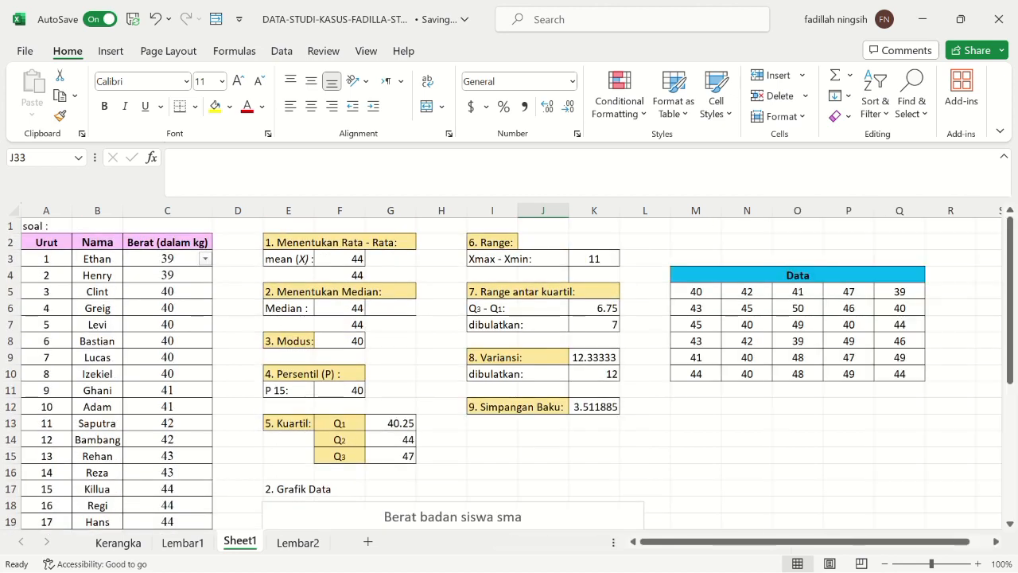
scroll(543, 366, down, 5)
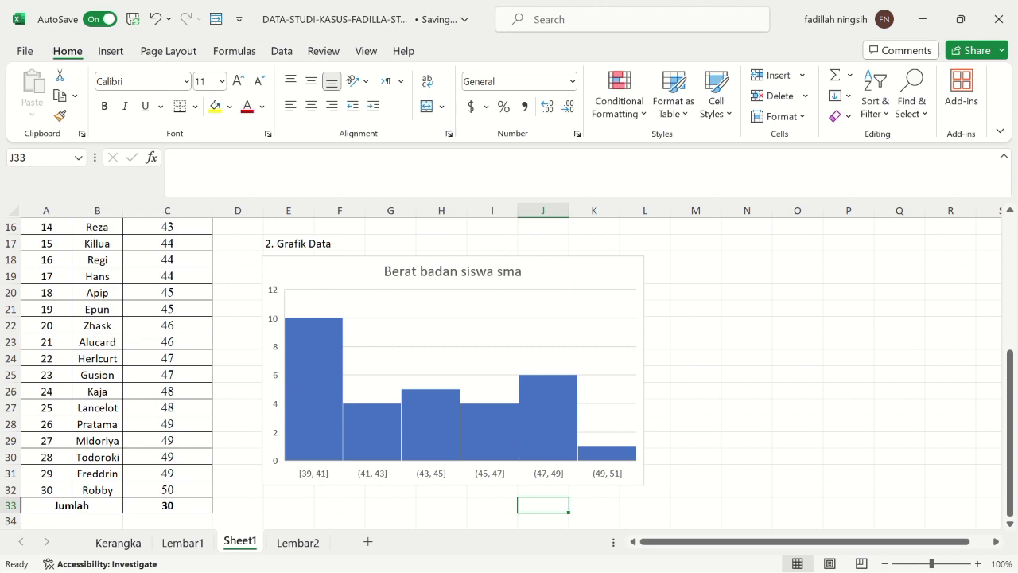
scroll(629, 409, up, 5)
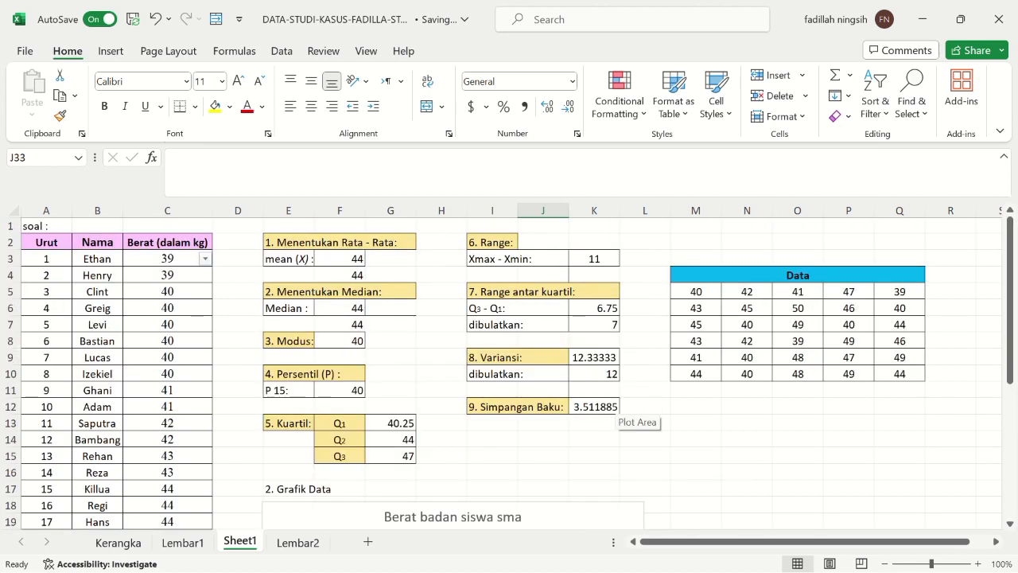